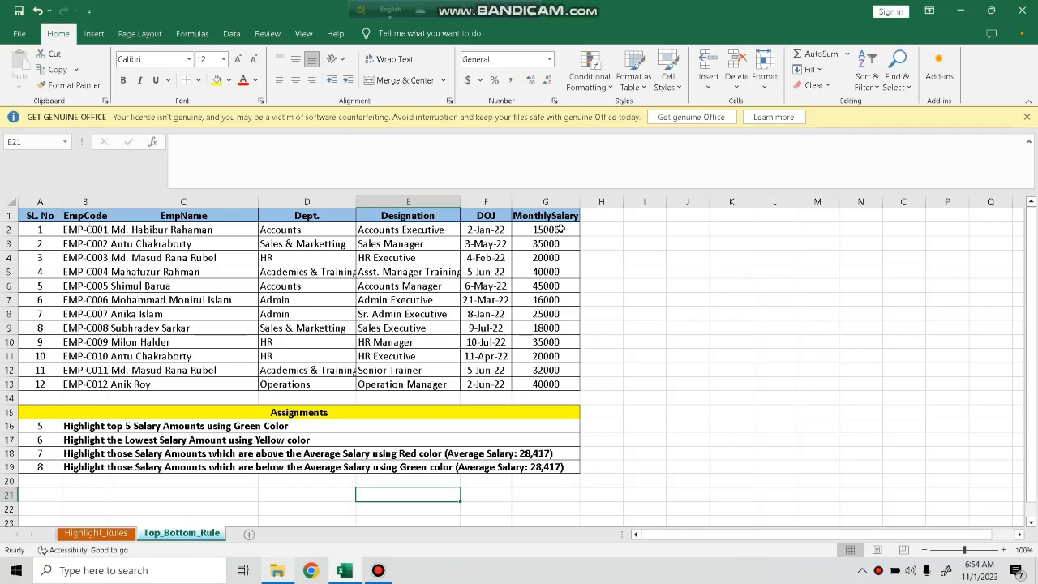
Start a new conditional formatting rule for the monthly salaries in G2:G13 that formats the top 5 ranked values.
{"action": "left_click", "coordinate": [509, 234]}
{"action": "left_click", "coordinate": [535, 231]}
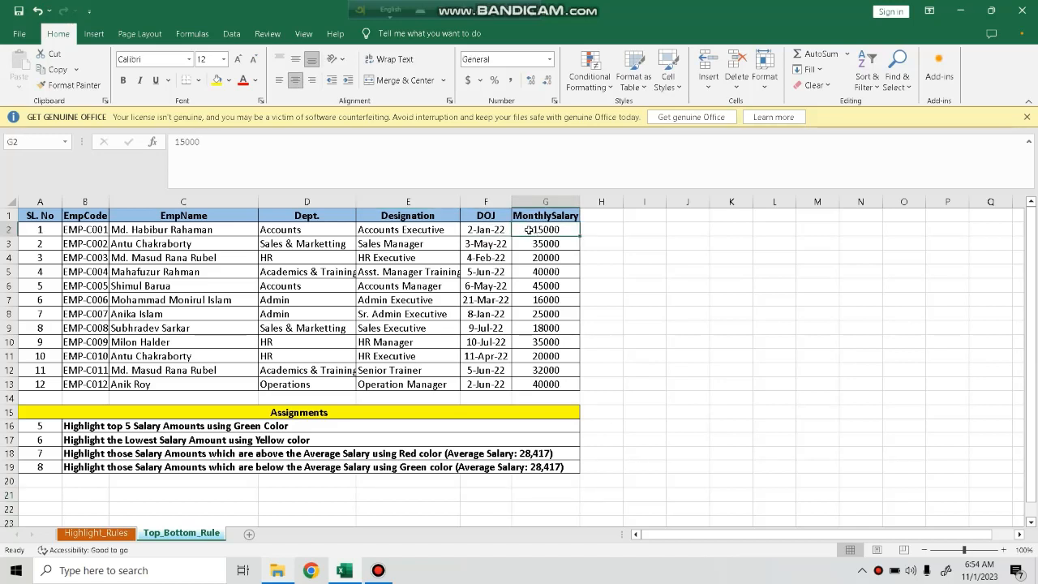
{"action": "left_click_drag", "start_coordinate": [525, 229], "coordinate": [558, 382]}
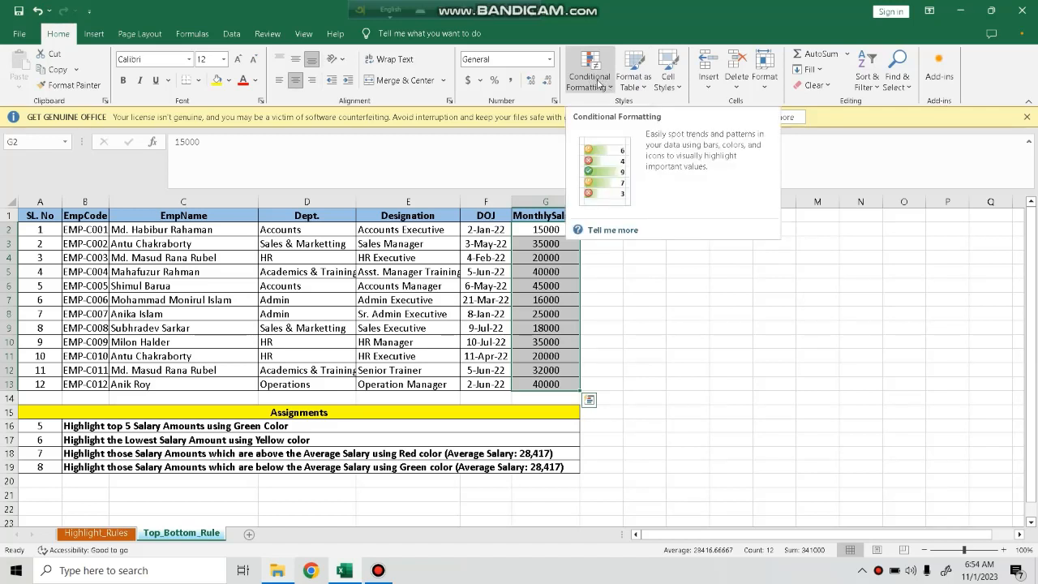
{"action": "left_click", "coordinate": [599, 84]}
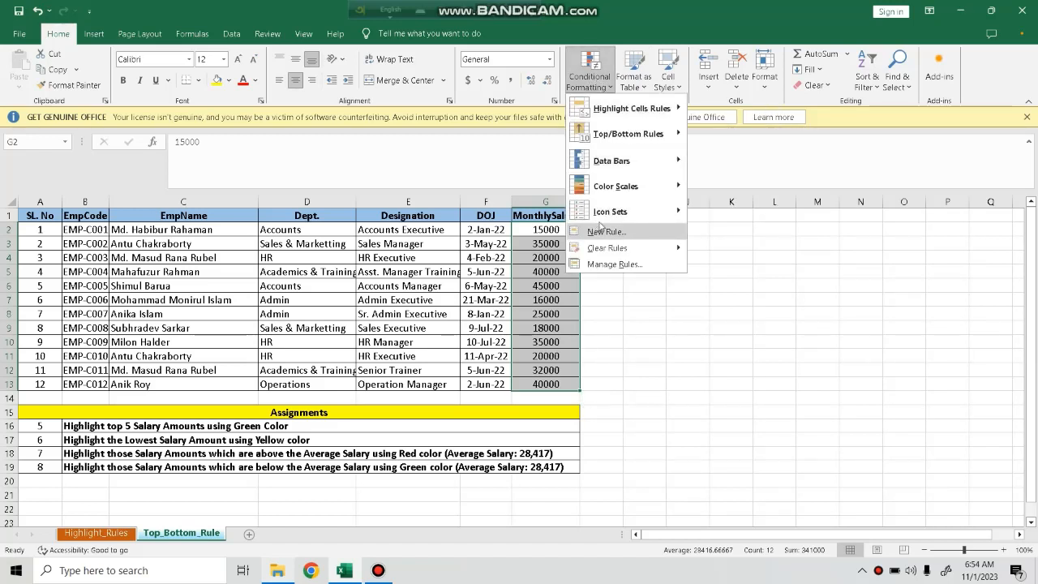
{"action": "left_click", "coordinate": [610, 235]}
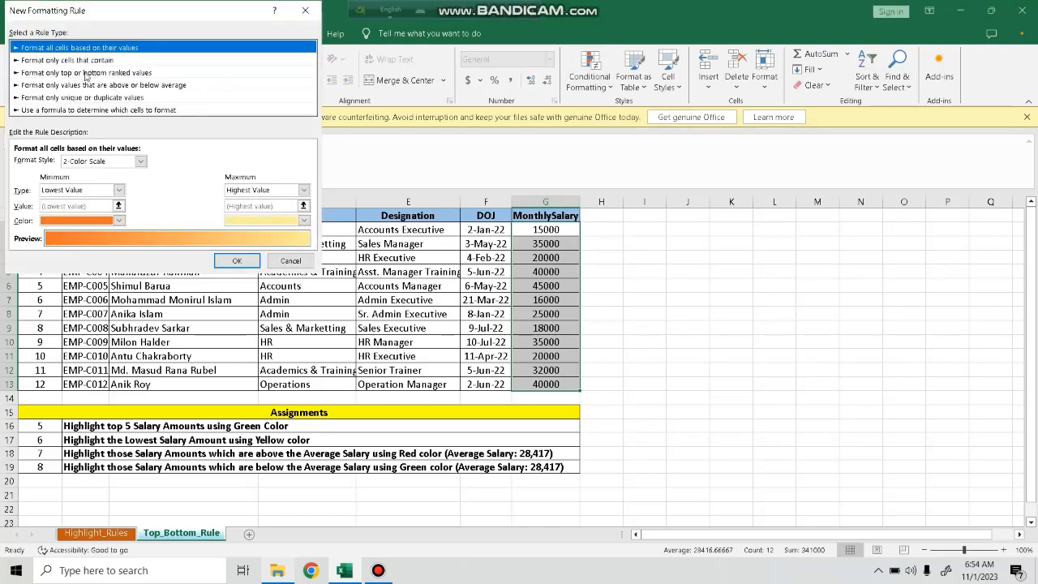
{"action": "left_click", "coordinate": [120, 73]}
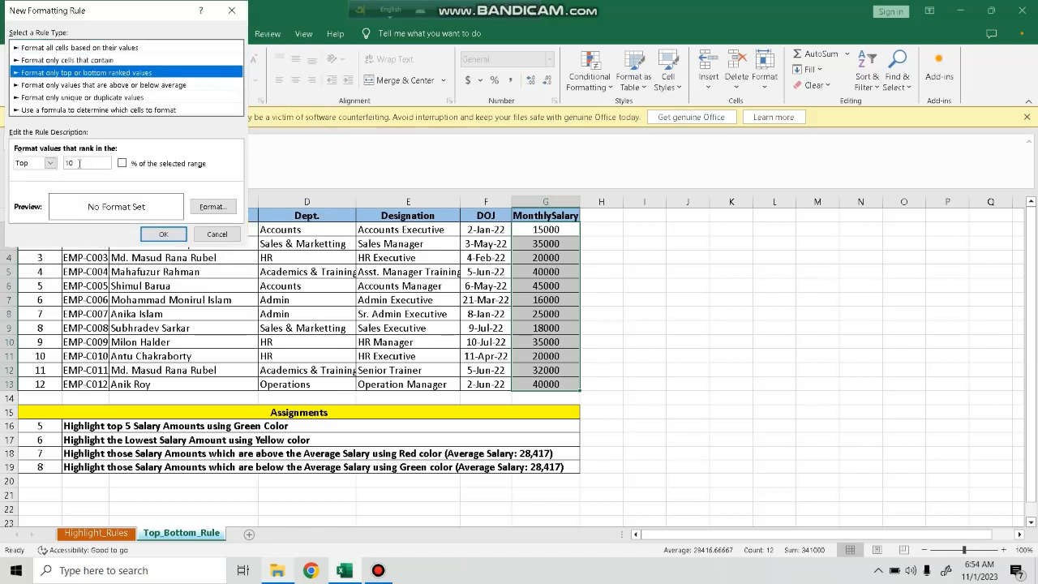
{"action": "left_click", "coordinate": [78, 163]}
{"action": "key", "text": "BackSpace"}
{"action": "key", "text": "BackSpace"}
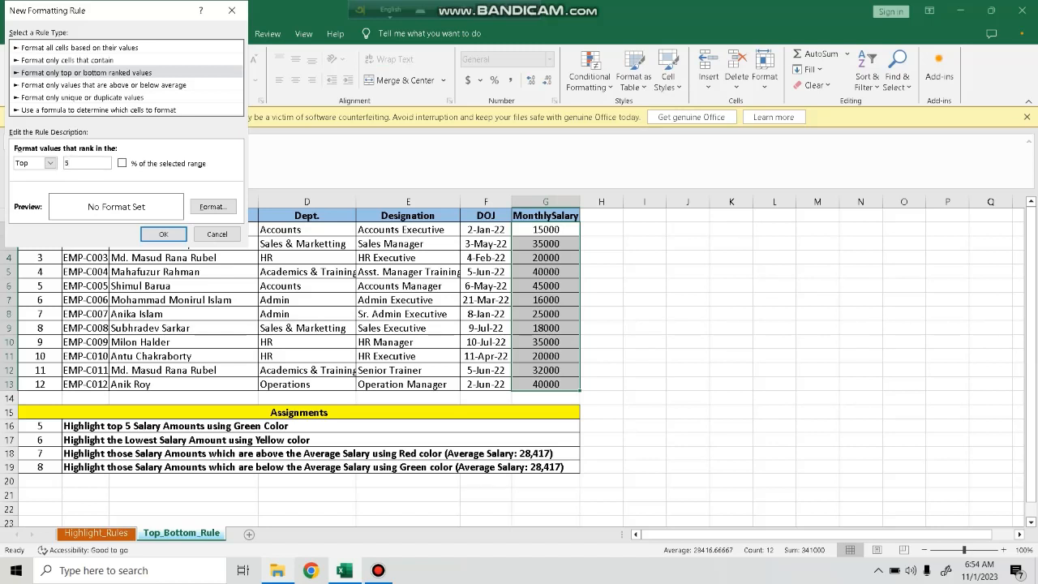
Give the top 5 rule a green background fill and apply it to the salaries.
{"action": "left_click", "coordinate": [205, 207]}
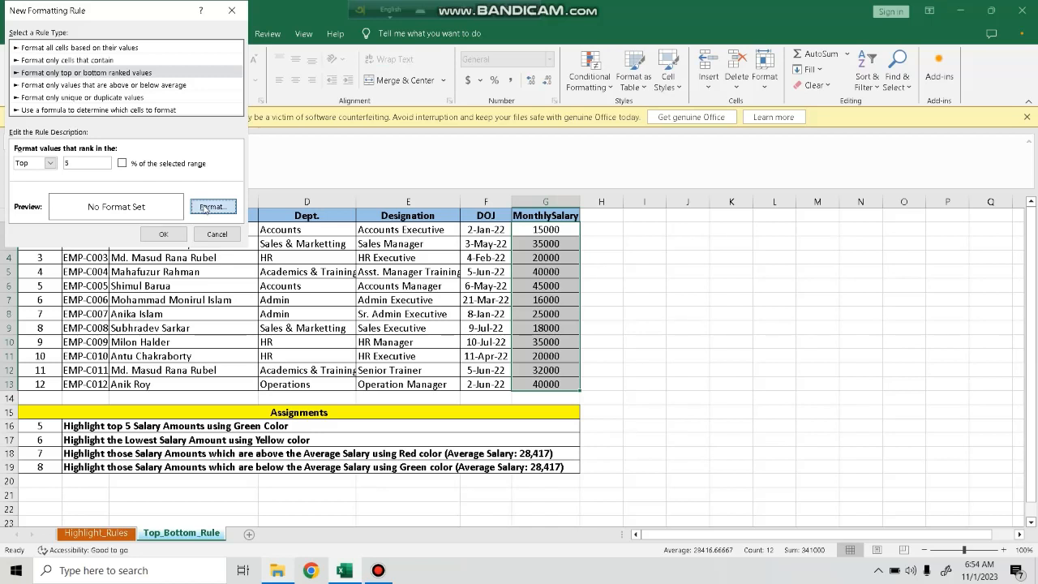
{"action": "left_click", "coordinate": [205, 207]}
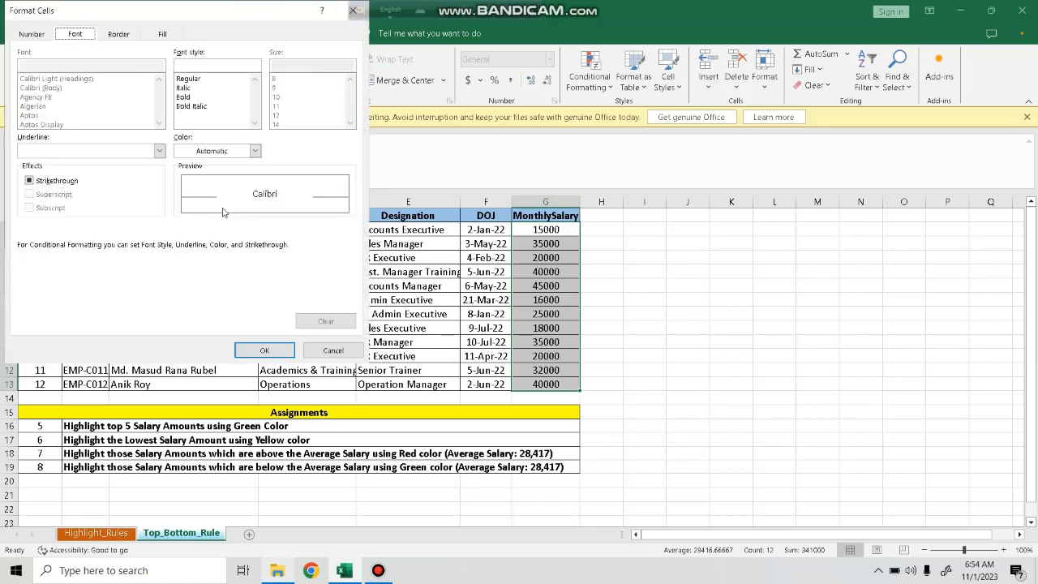
{"action": "left_click", "coordinate": [165, 33]}
{"action": "left_click", "coordinate": [88, 163]}
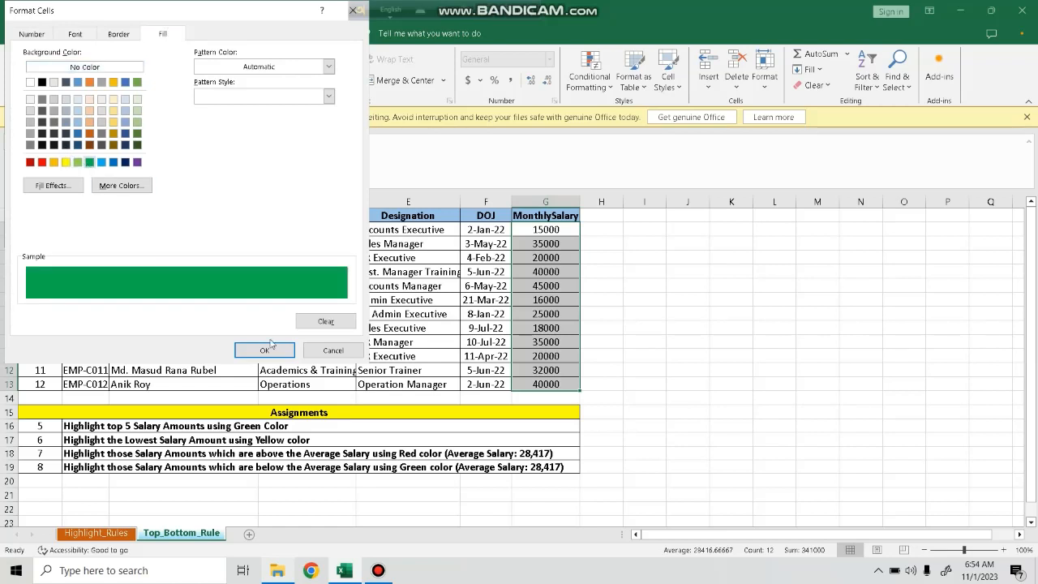
{"action": "left_click", "coordinate": [275, 352]}
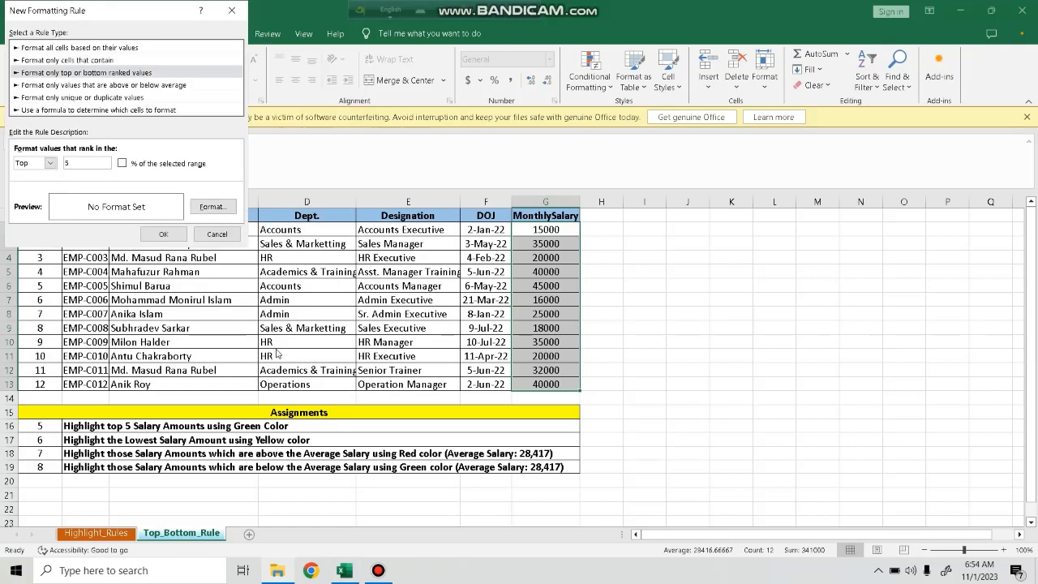
{"action": "left_click", "coordinate": [178, 237]}
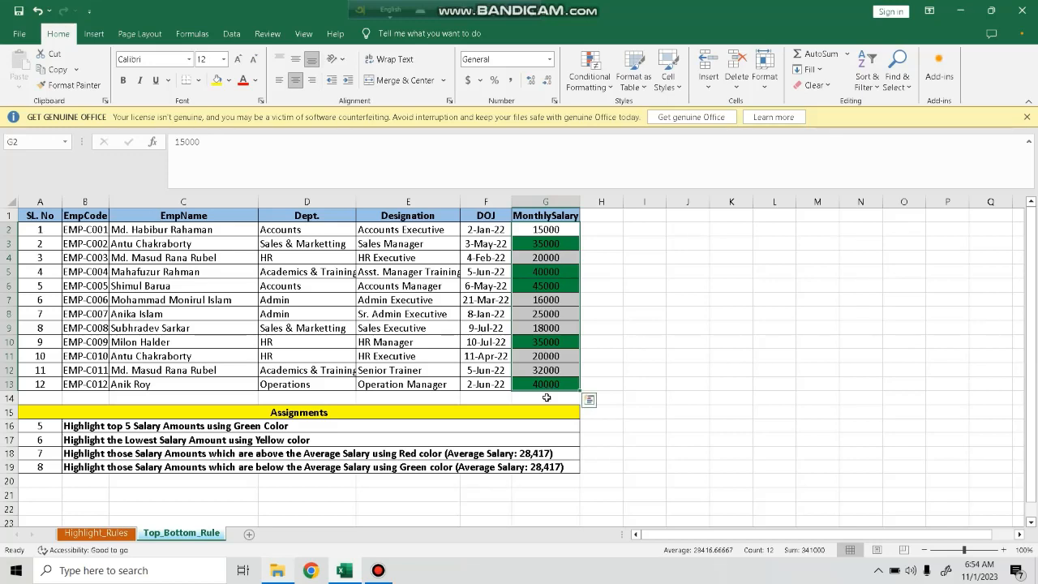
Undo the green top 5 highlighting, and redo the earlier sheet formatting change that was undone along with it.
{"action": "left_click", "coordinate": [39, 11]}
{"action": "left_click", "coordinate": [39, 10]}
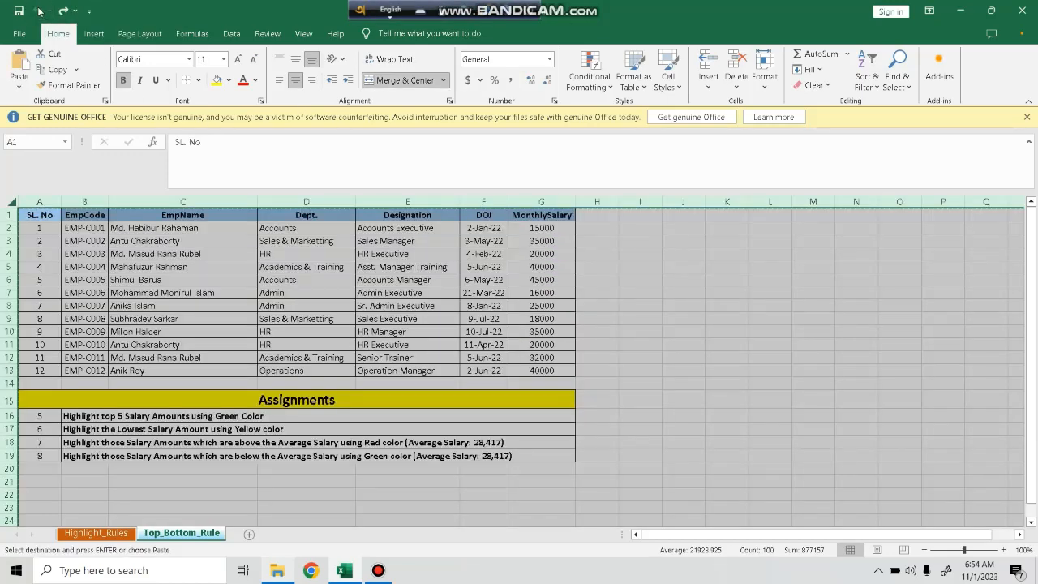
{"action": "left_click", "coordinate": [38, 11]}
{"action": "left_click", "coordinate": [278, 349]}
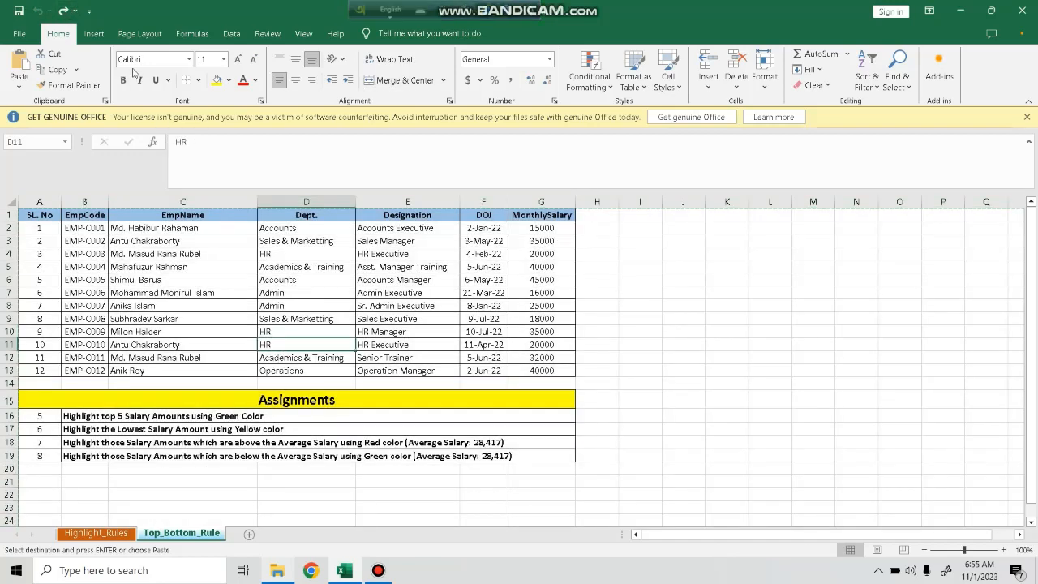
{"action": "left_click", "coordinate": [67, 11]}
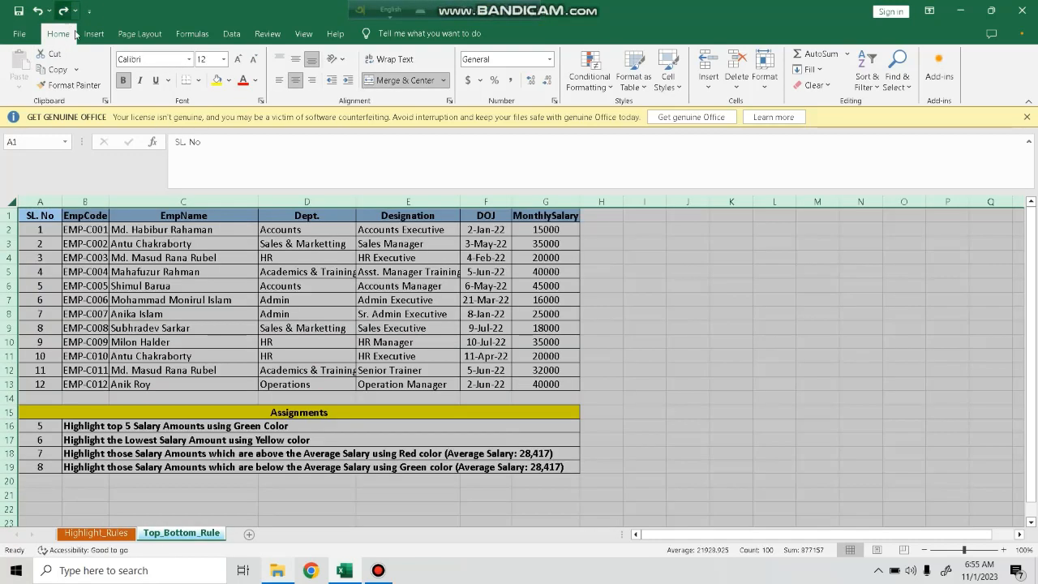
{"action": "left_click", "coordinate": [243, 357]}
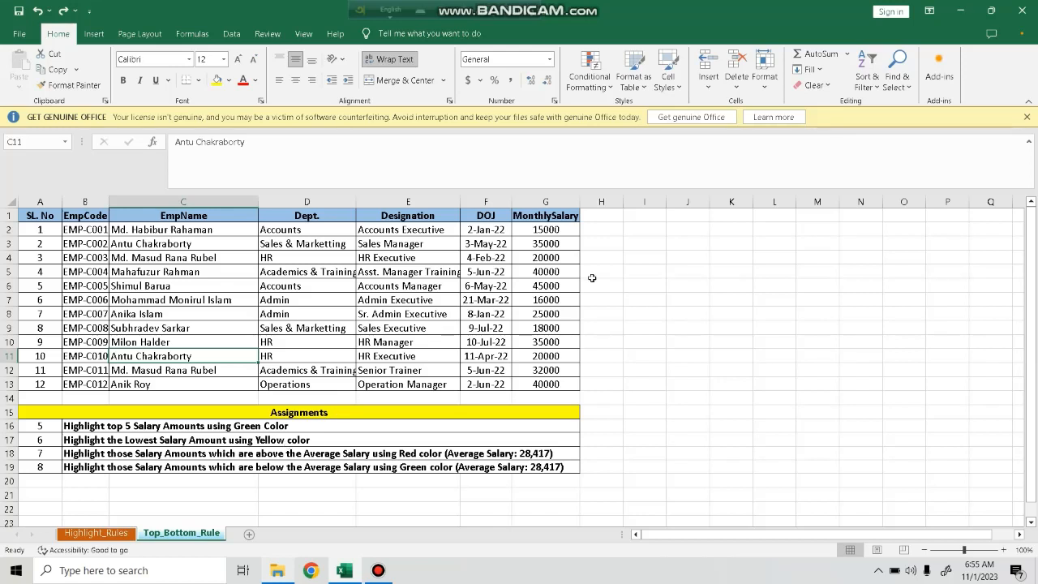
Start a new conditional formatting rule for the monthly salaries in G2:G13 that formats the bottom 1 ranked value.
{"action": "left_click", "coordinate": [527, 230]}
{"action": "left_click_drag", "start_coordinate": [527, 230], "coordinate": [548, 382]}
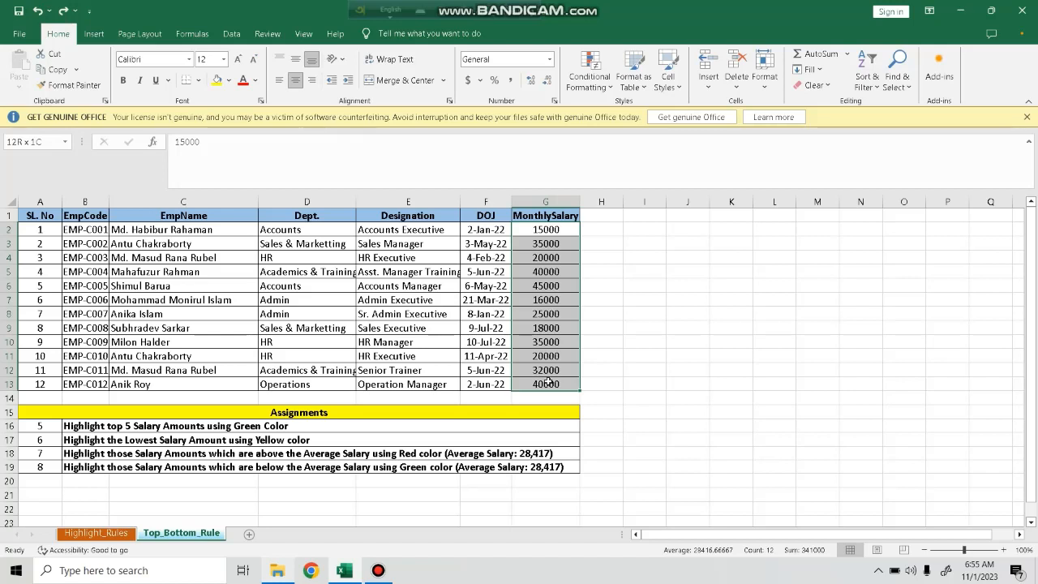
{"action": "left_click_drag", "start_coordinate": [548, 382], "coordinate": [548, 382]}
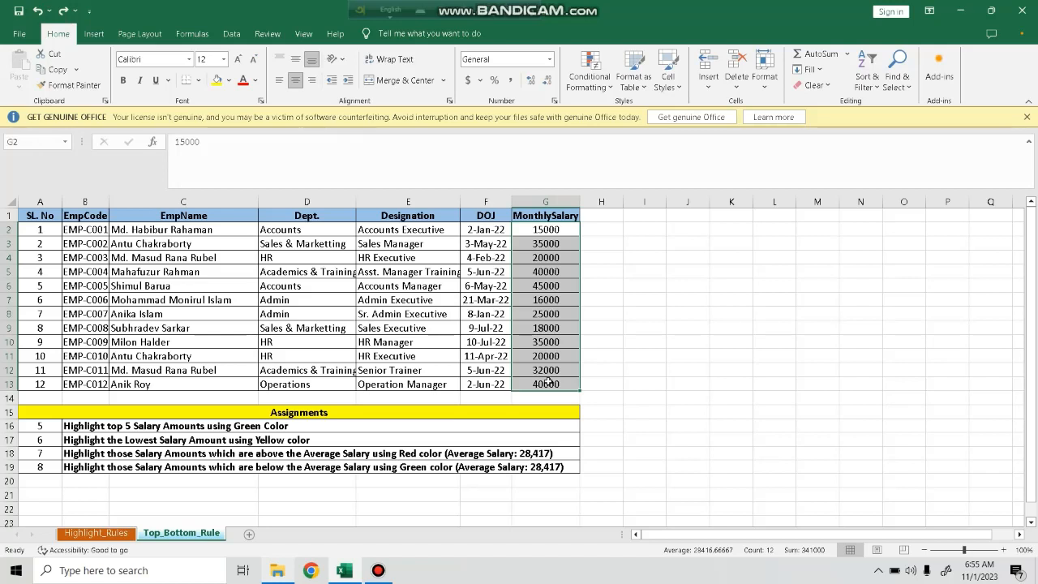
{"action": "left_click", "coordinate": [589, 66]}
{"action": "mouse_move", "coordinate": [621, 189]}
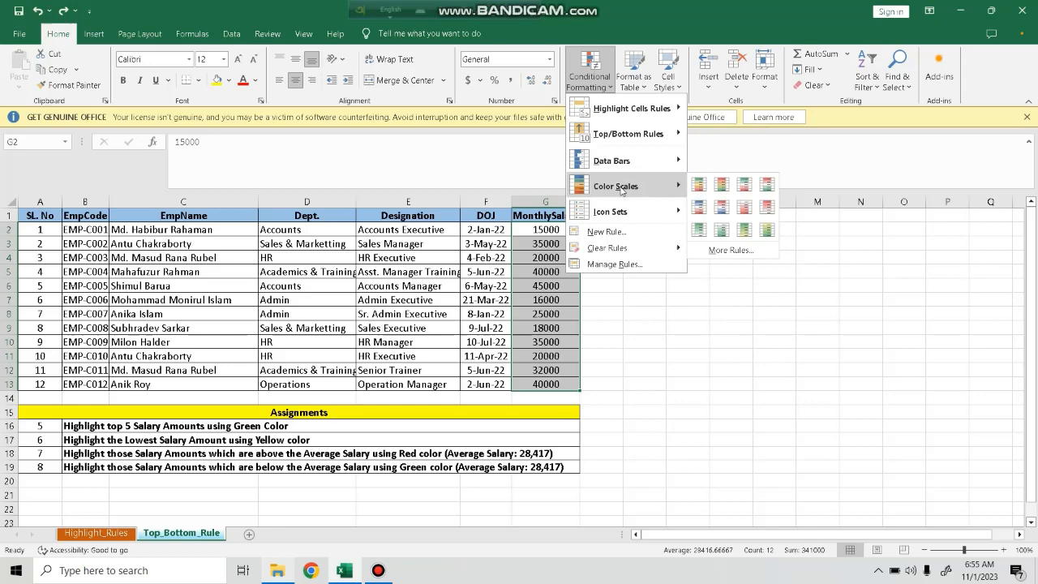
{"action": "left_click", "coordinate": [608, 232]}
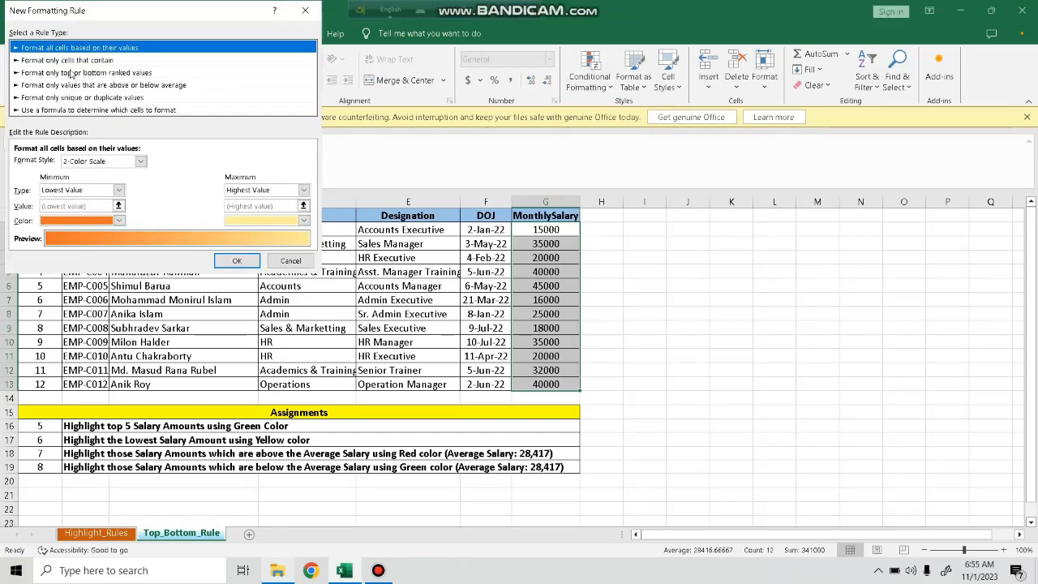
{"action": "left_click", "coordinate": [72, 73]}
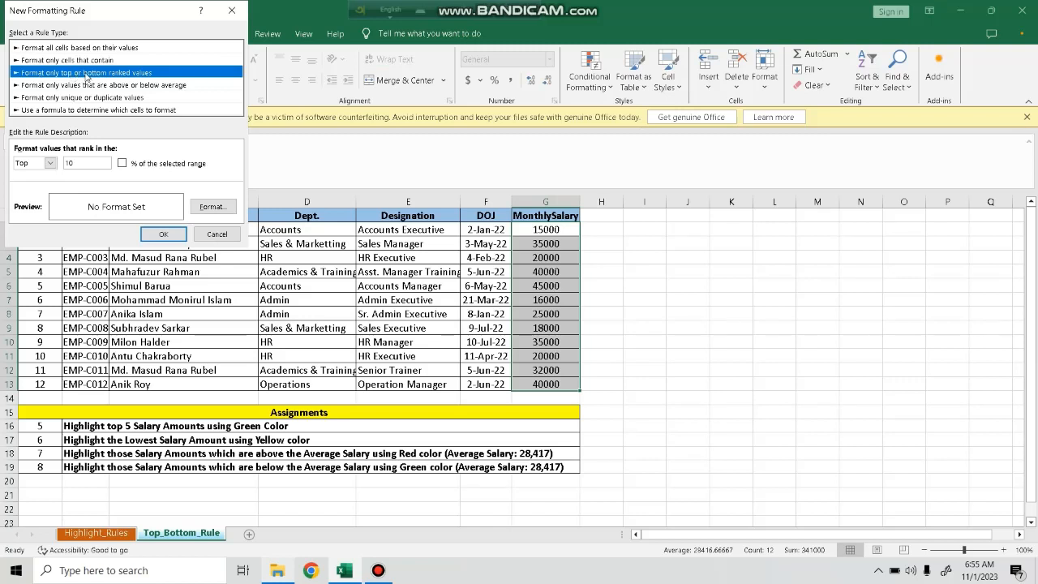
{"action": "left_click", "coordinate": [80, 162]}
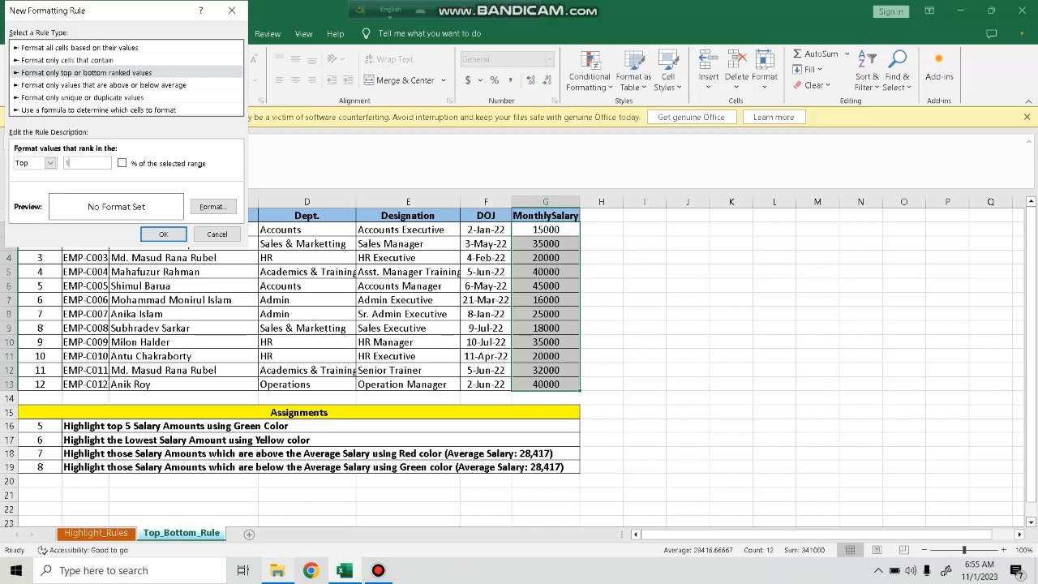
{"action": "left_click", "coordinate": [51, 163]}
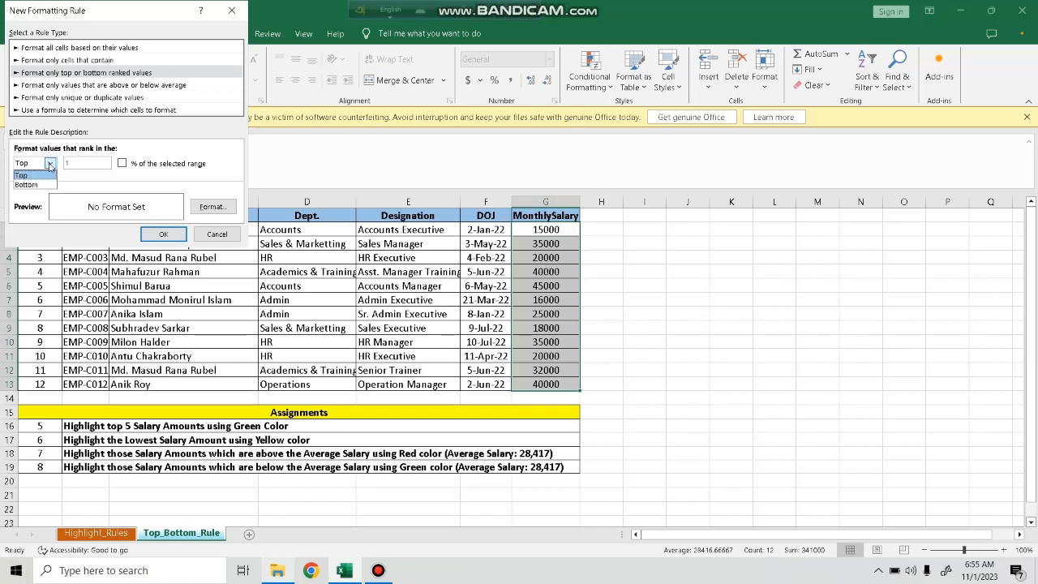
{"action": "left_click", "coordinate": [40, 182]}
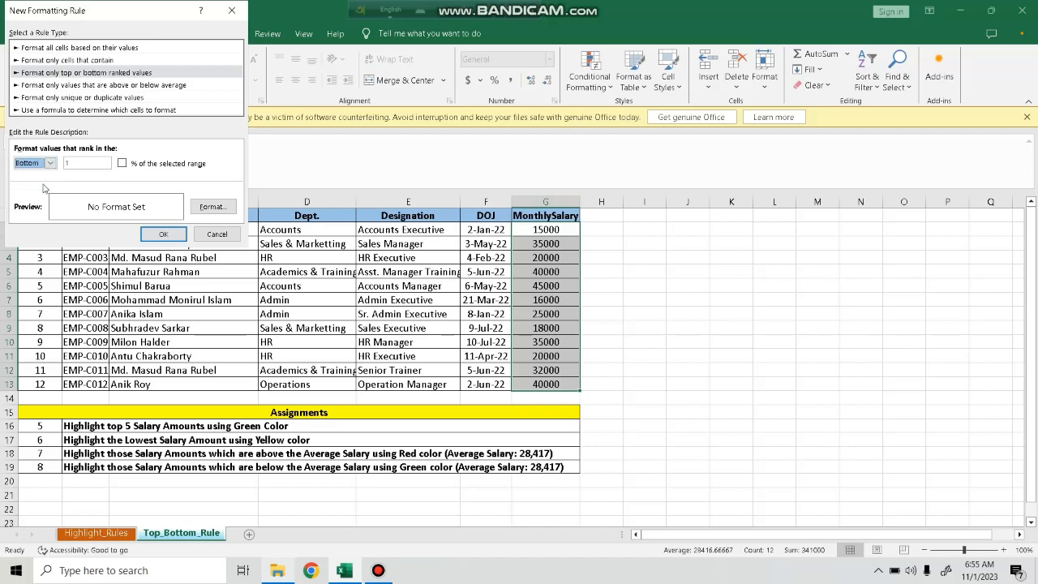
Give the bottom 1 rule a yellow background fill and apply it to the salaries.
{"action": "left_click", "coordinate": [211, 207]}
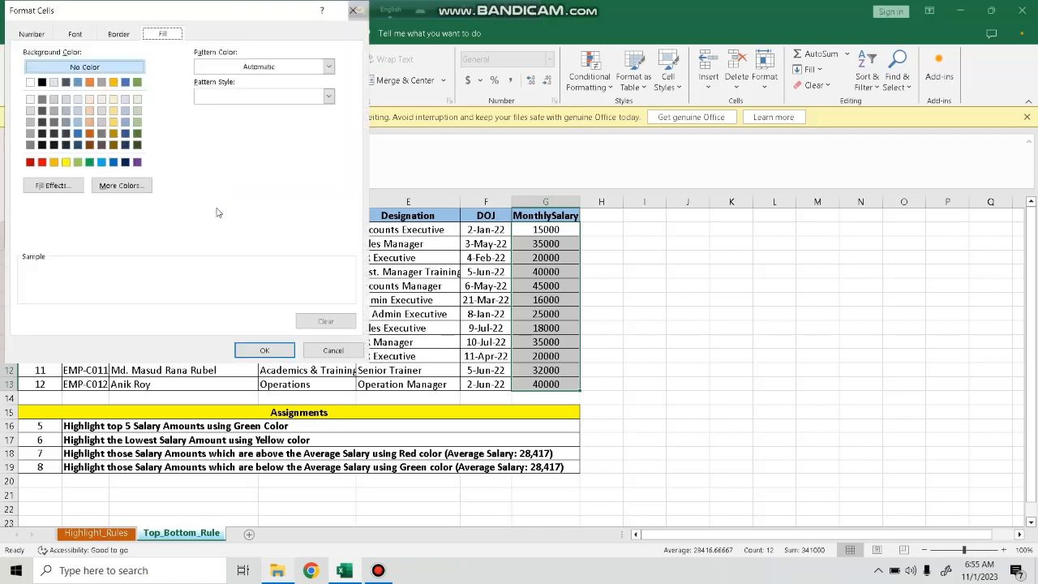
{"action": "left_click", "coordinate": [65, 162]}
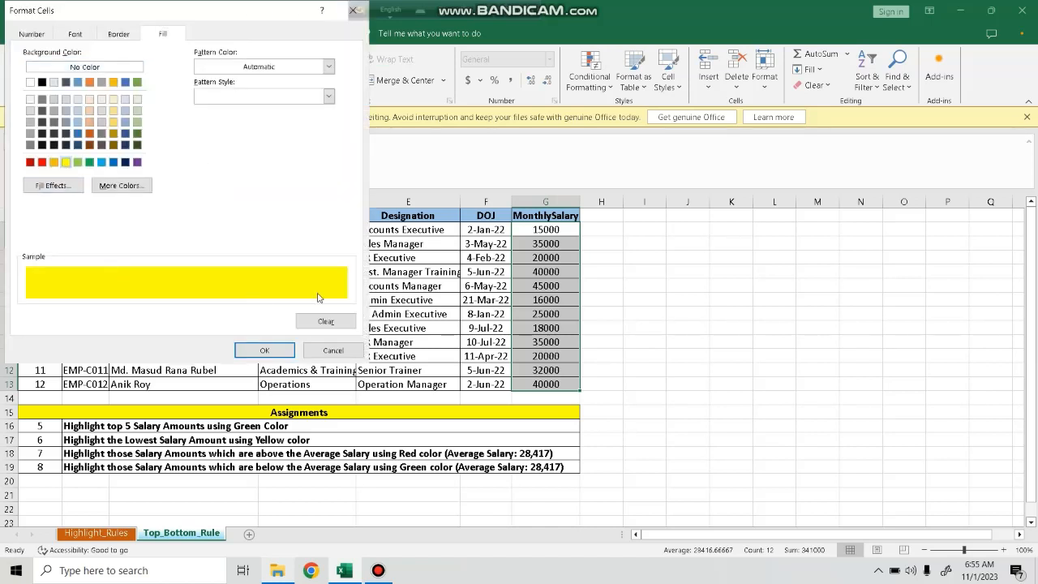
{"action": "left_click", "coordinate": [264, 349]}
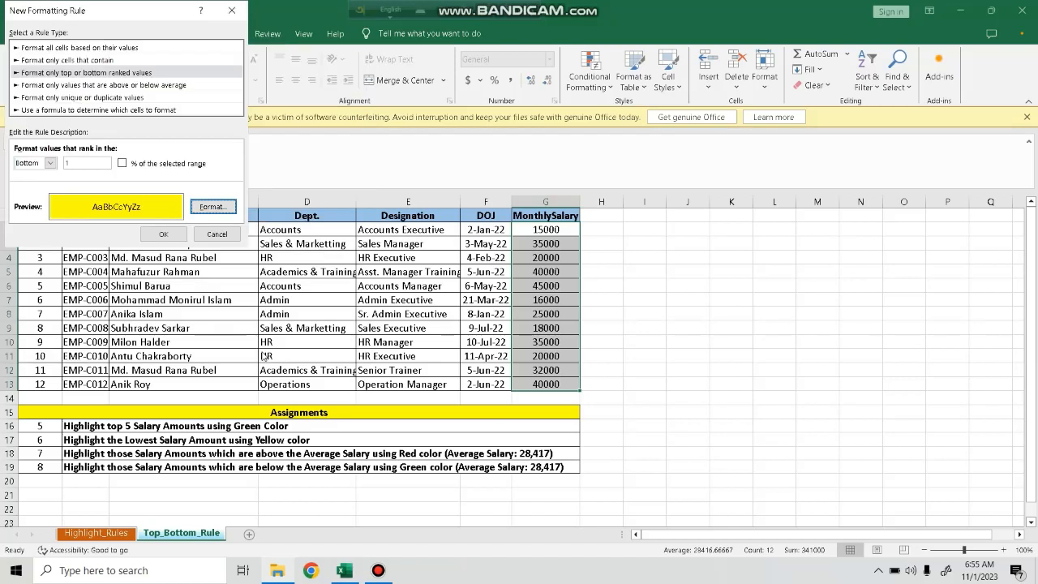
{"action": "left_click", "coordinate": [164, 235]}
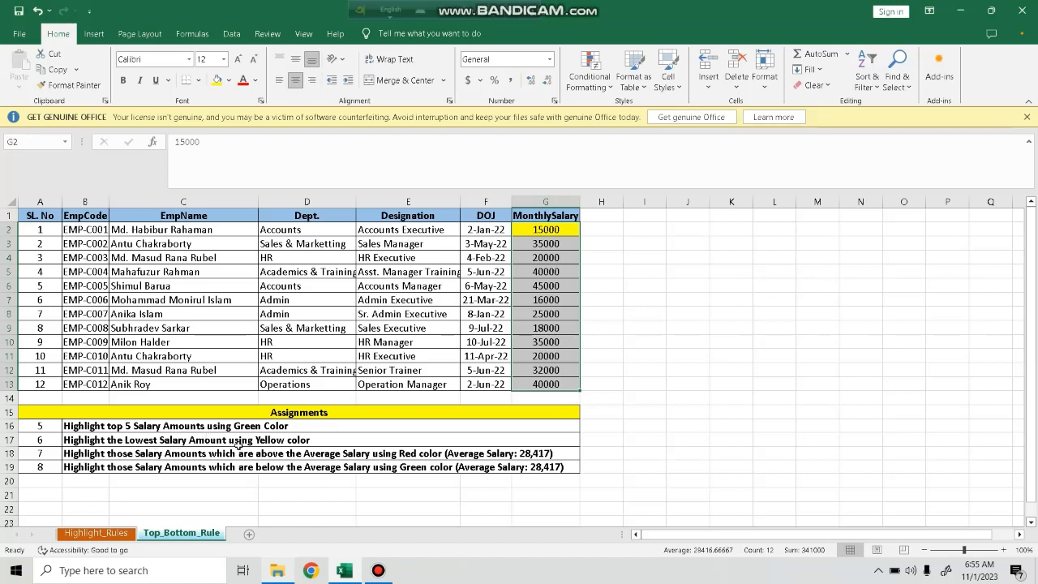
Undo the yellow lowest-salary highlighting, and redo the sheet formatting change that was undone with it.
{"action": "left_click", "coordinate": [37, 10]}
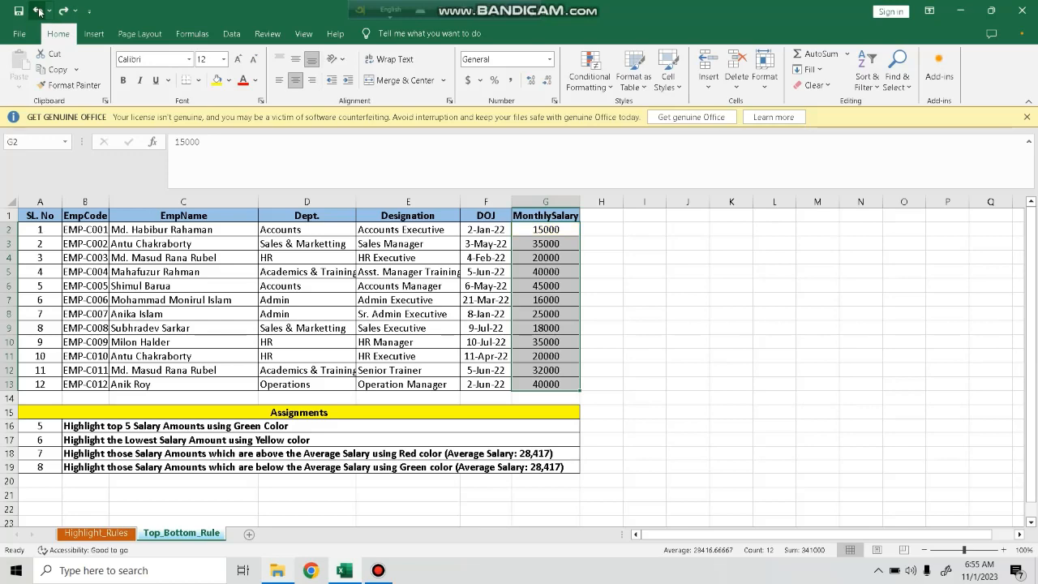
{"action": "left_click", "coordinate": [37, 10]}
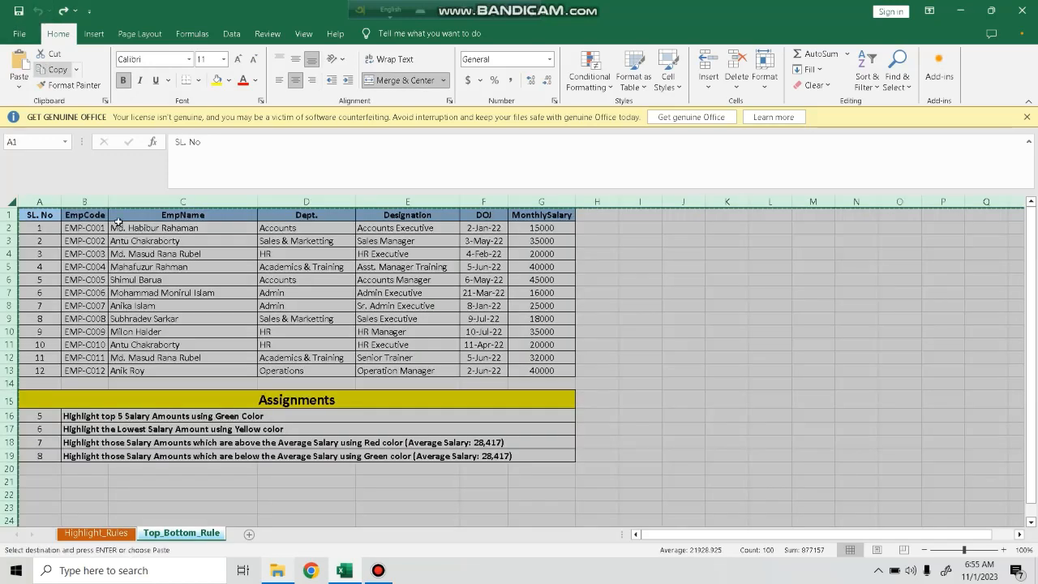
{"action": "left_click", "coordinate": [63, 11]}
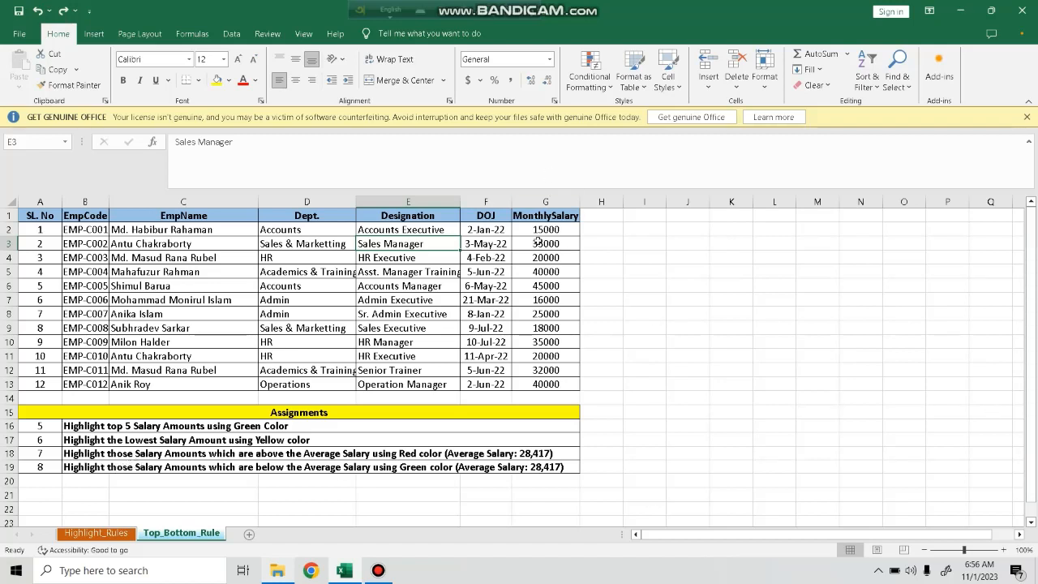
Apply an Above Average conditional formatting rule with Light Red Fill with Dark Red Text to the monthly salaries in G2:G13.
{"action": "left_click", "coordinate": [523, 229]}
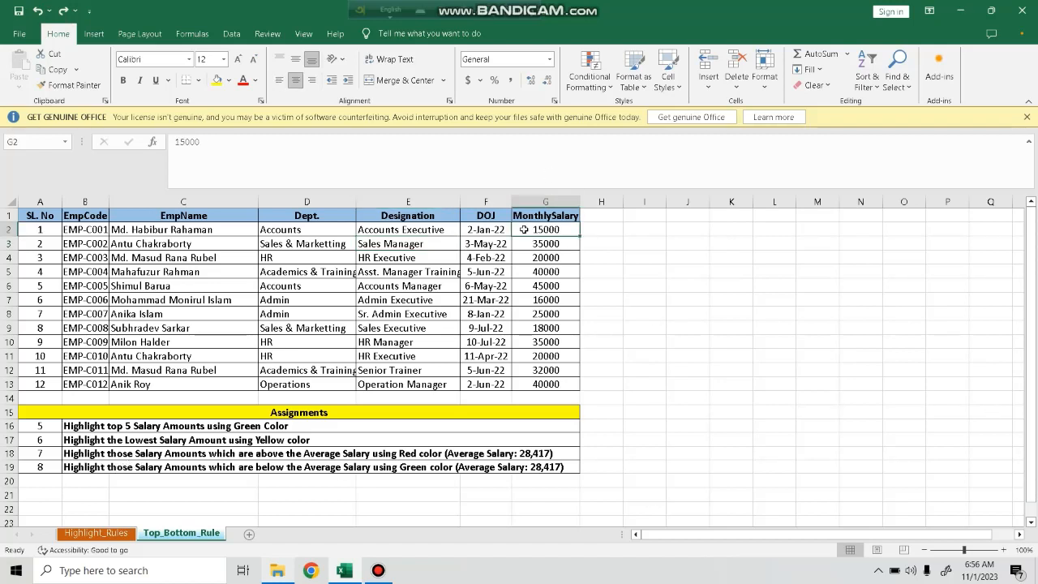
{"action": "left_click_drag", "start_coordinate": [524, 229], "coordinate": [551, 384]}
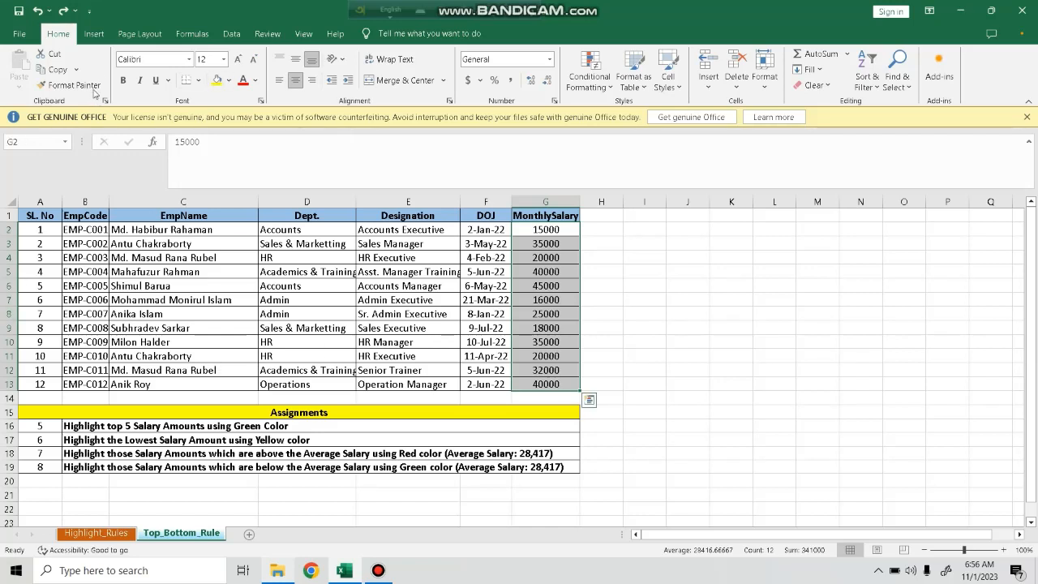
{"action": "left_click", "coordinate": [590, 77]}
{"action": "mouse_move", "coordinate": [630, 136]}
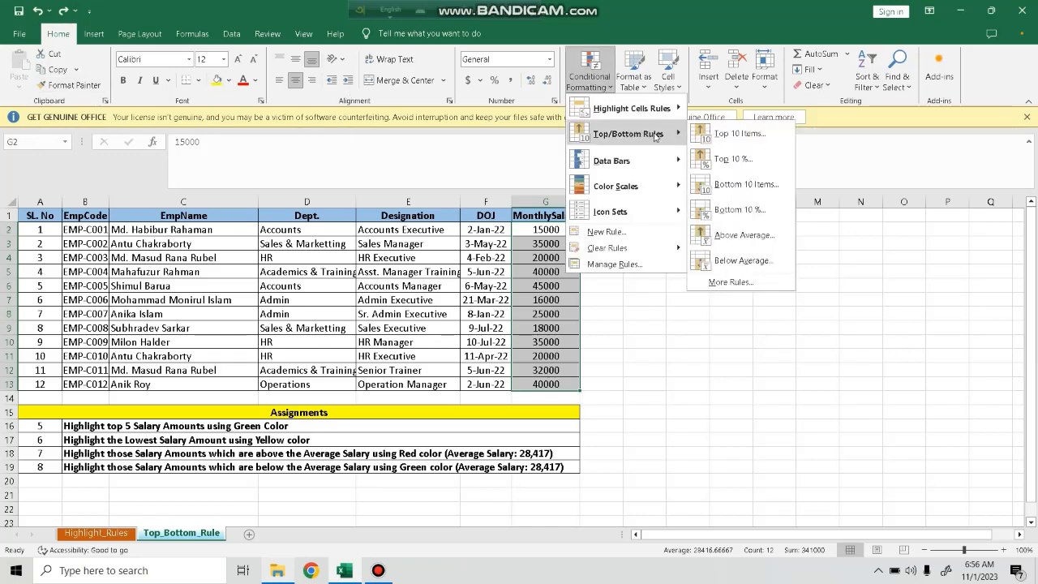
{"action": "left_click", "coordinate": [769, 238]}
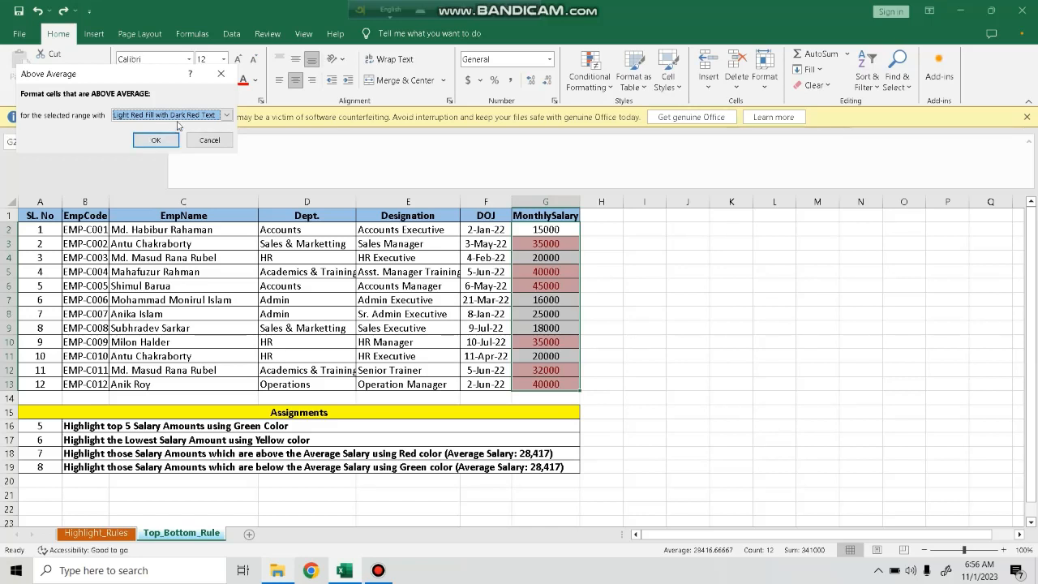
{"action": "left_click", "coordinate": [225, 115]}
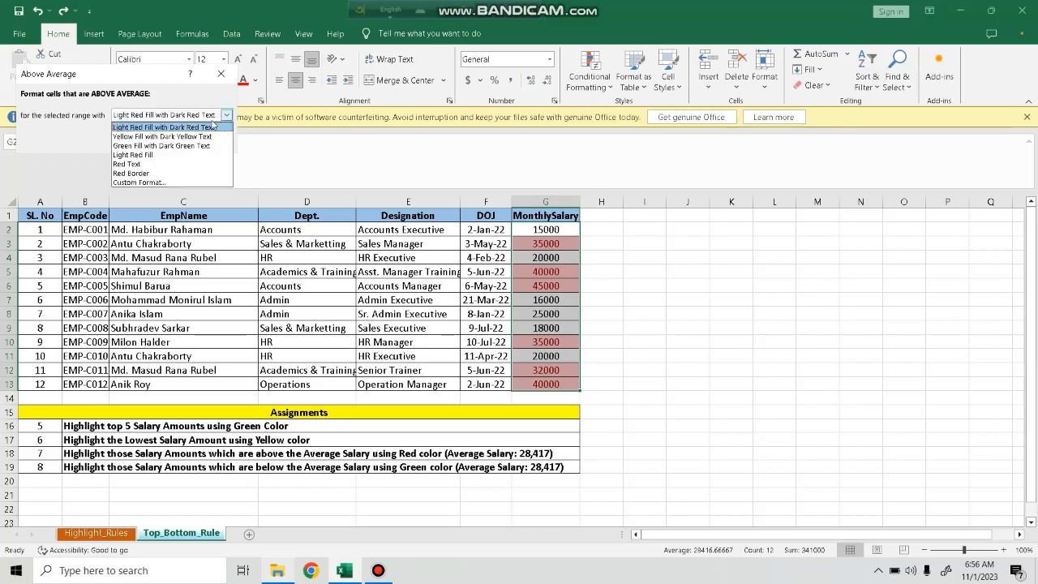
{"action": "left_click", "coordinate": [183, 120]}
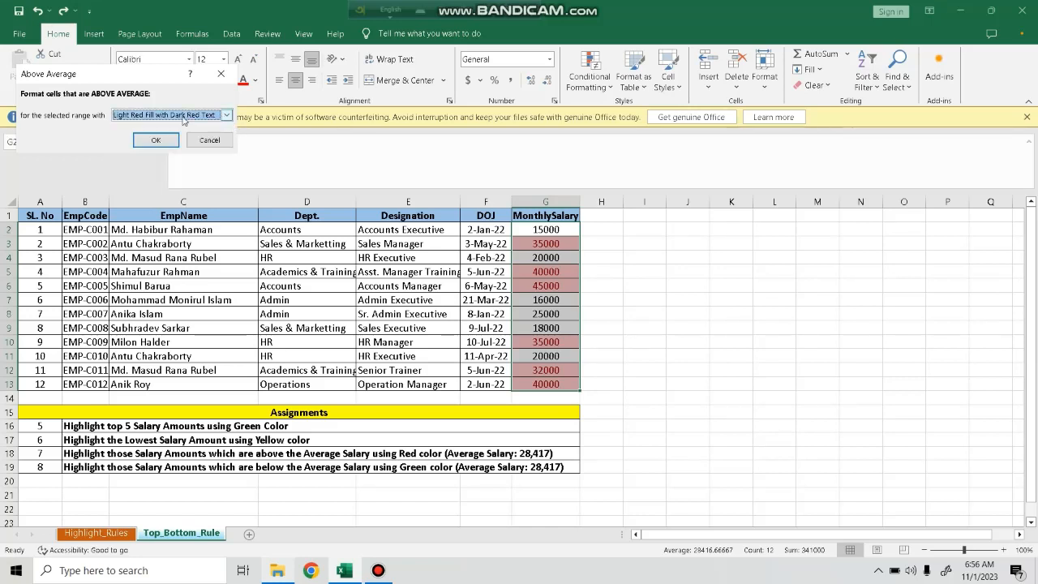
{"action": "left_click", "coordinate": [157, 140]}
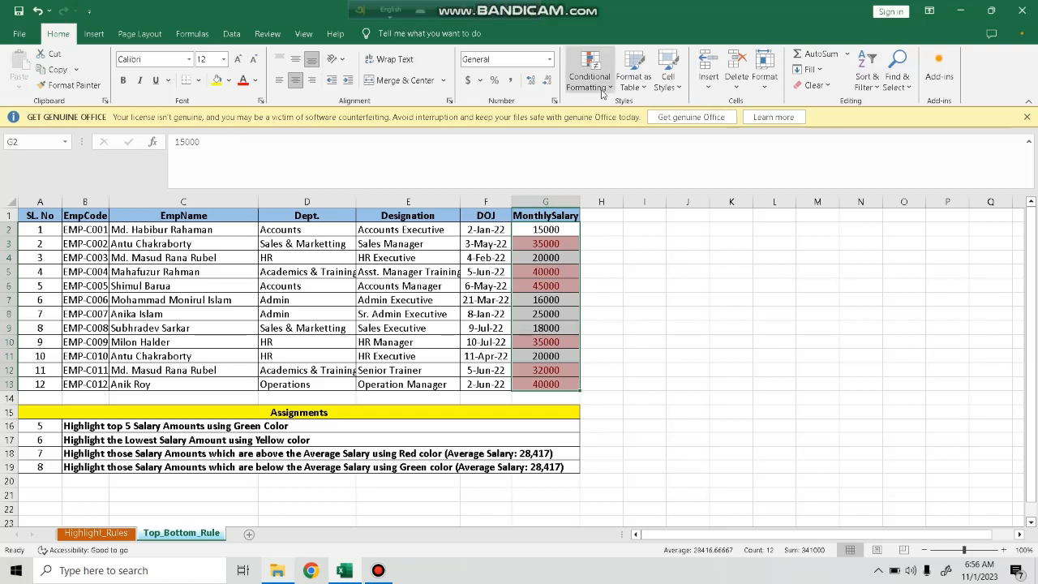
Calculate the average monthly salary in G14 with AutoSum's Average function, and undo the inserted average.
{"action": "left_click", "coordinate": [847, 54]}
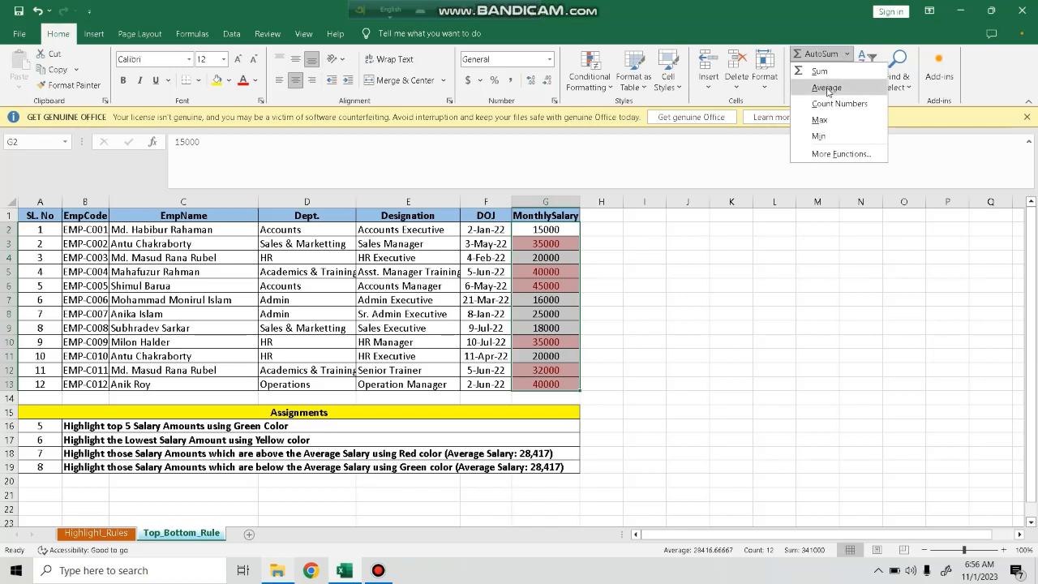
{"action": "left_click", "coordinate": [826, 87]}
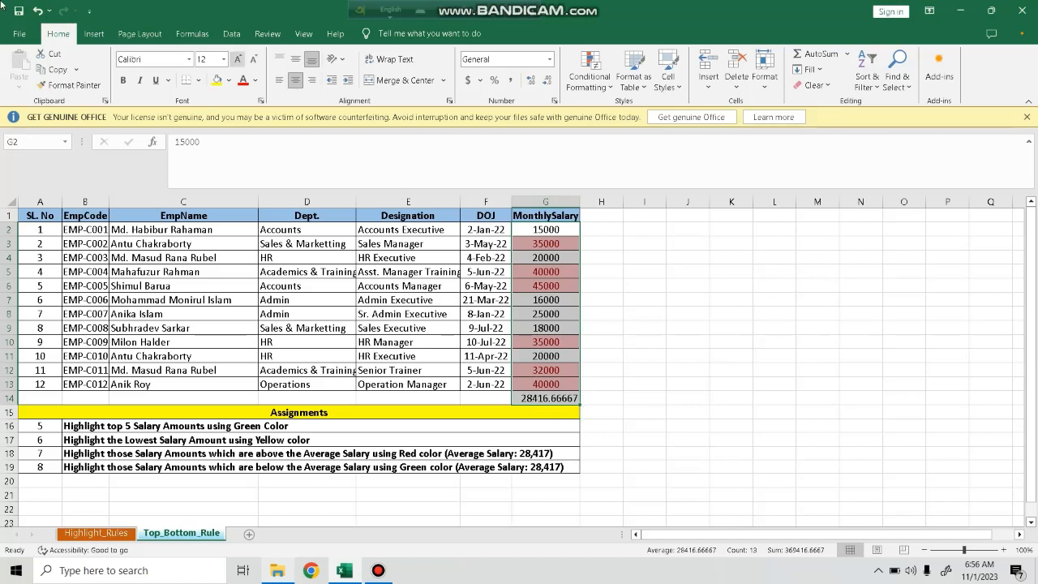
{"action": "left_click", "coordinate": [38, 12]}
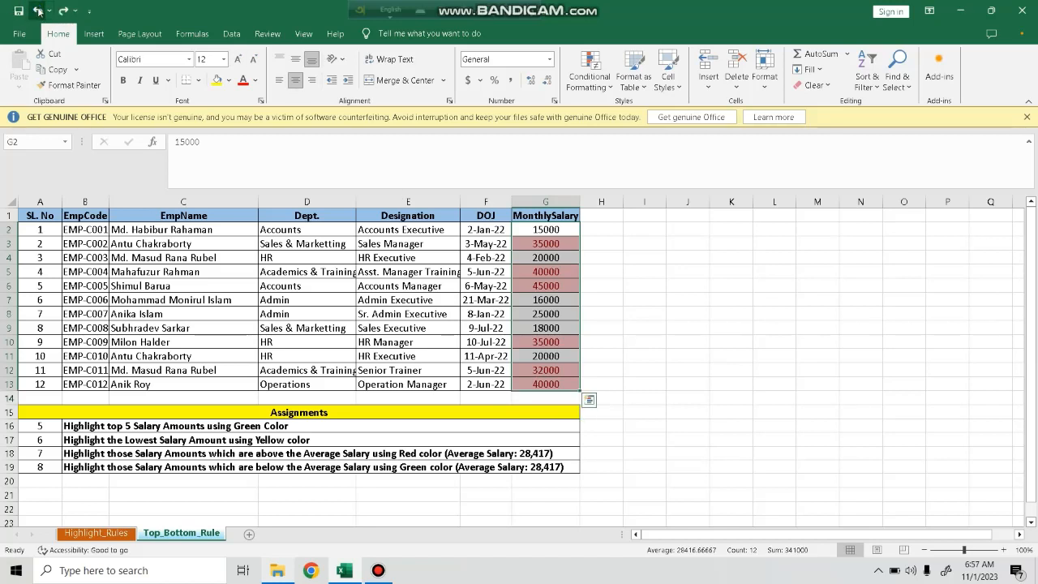
Undo the red above-average highlighting, and redo the sheet formatting change that was undone with it.
{"action": "left_click", "coordinate": [38, 11]}
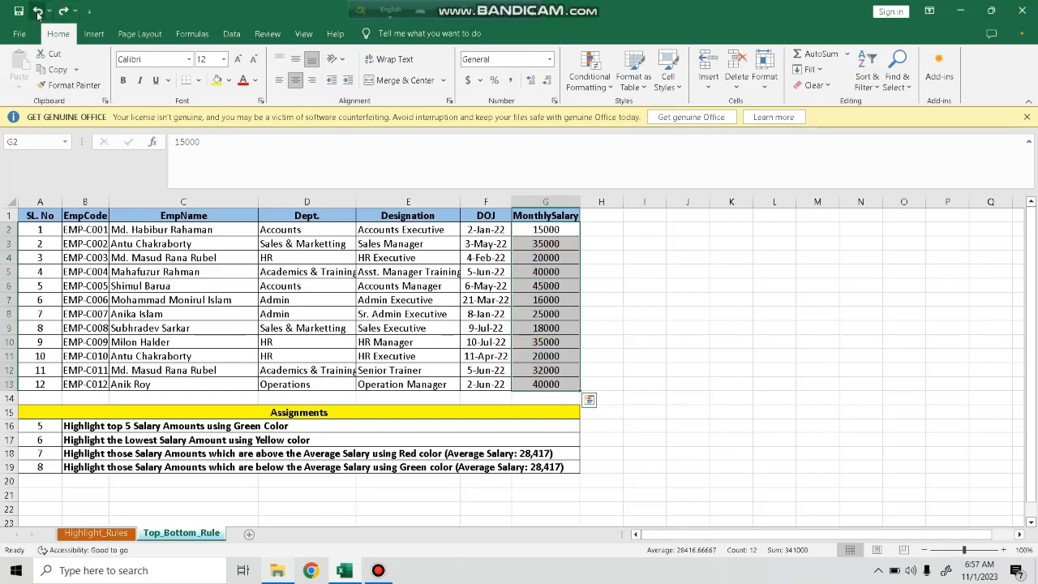
{"action": "left_click", "coordinate": [38, 12]}
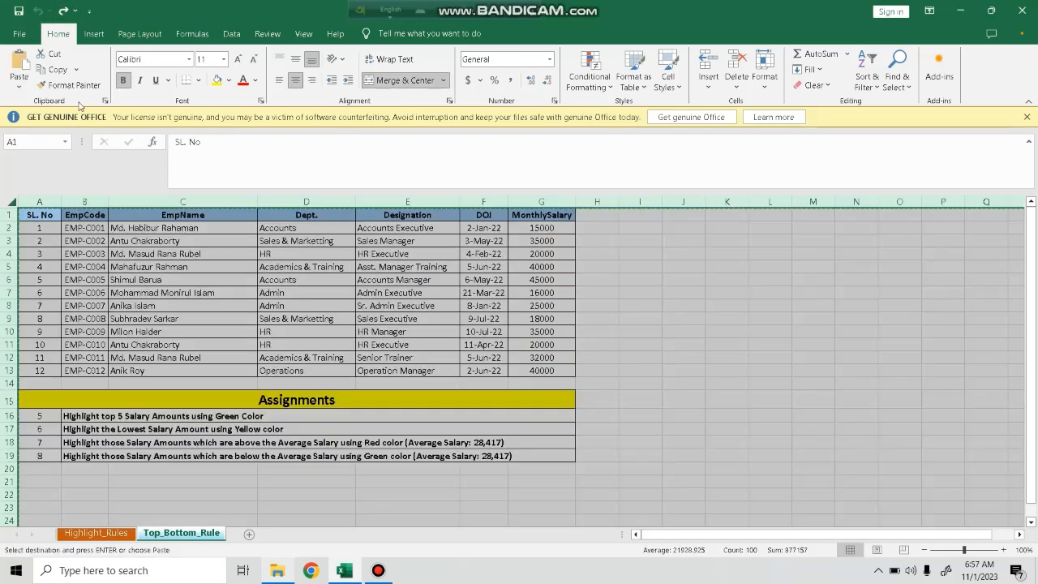
{"action": "left_click", "coordinate": [63, 11]}
{"action": "left_click", "coordinate": [656, 300]}
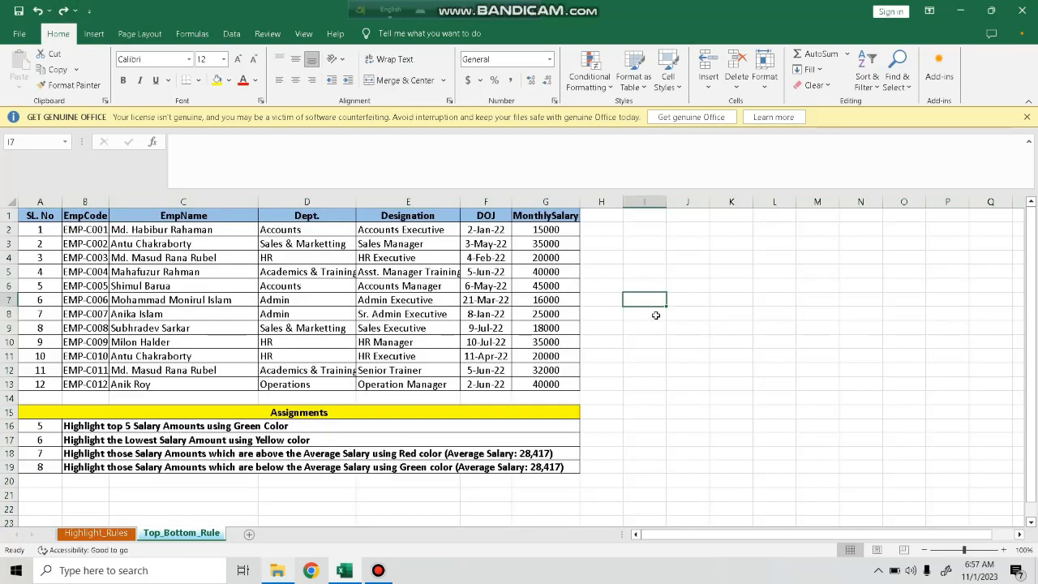
Apply a Below Average conditional formatting rule with Green Fill with Dark Green Text to the monthly salaries in G2:G13.
{"action": "left_click", "coordinate": [135, 494]}
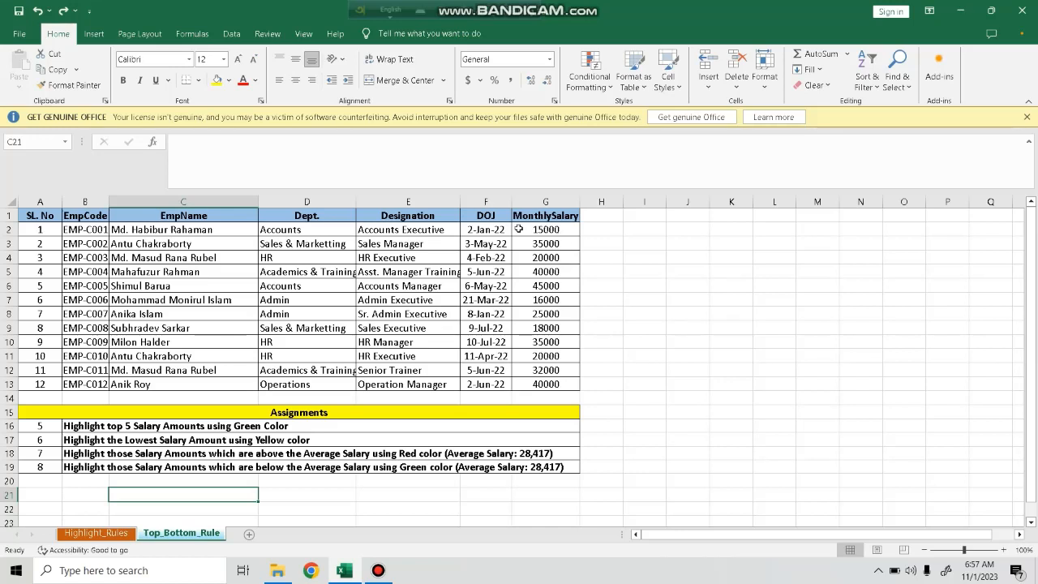
{"action": "left_click", "coordinate": [530, 230]}
{"action": "left_click_drag", "start_coordinate": [550, 231], "coordinate": [553, 386]}
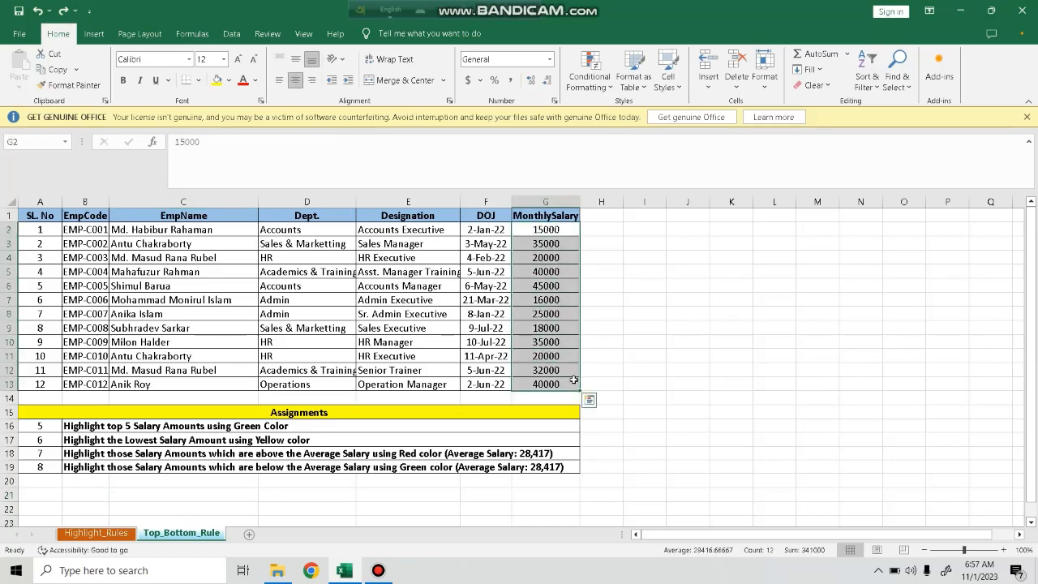
{"action": "left_click", "coordinate": [603, 85]}
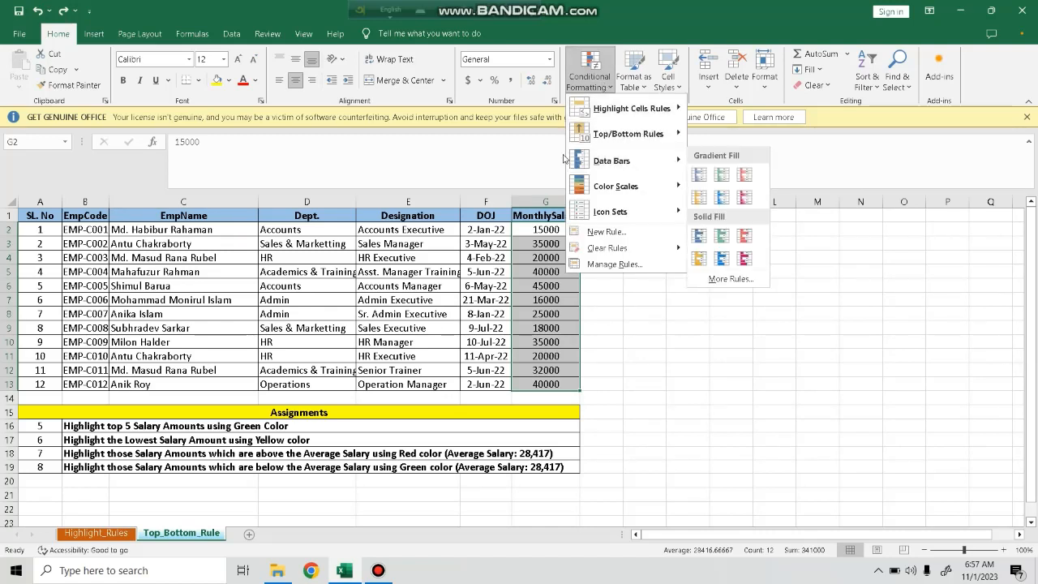
{"action": "mouse_move", "coordinate": [642, 132]}
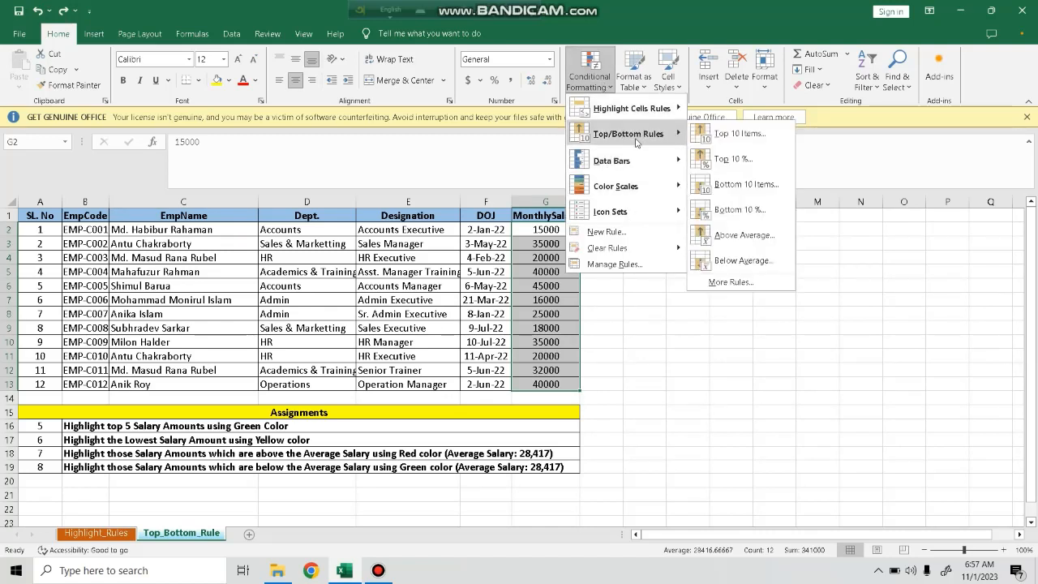
{"action": "left_click", "coordinate": [737, 260]}
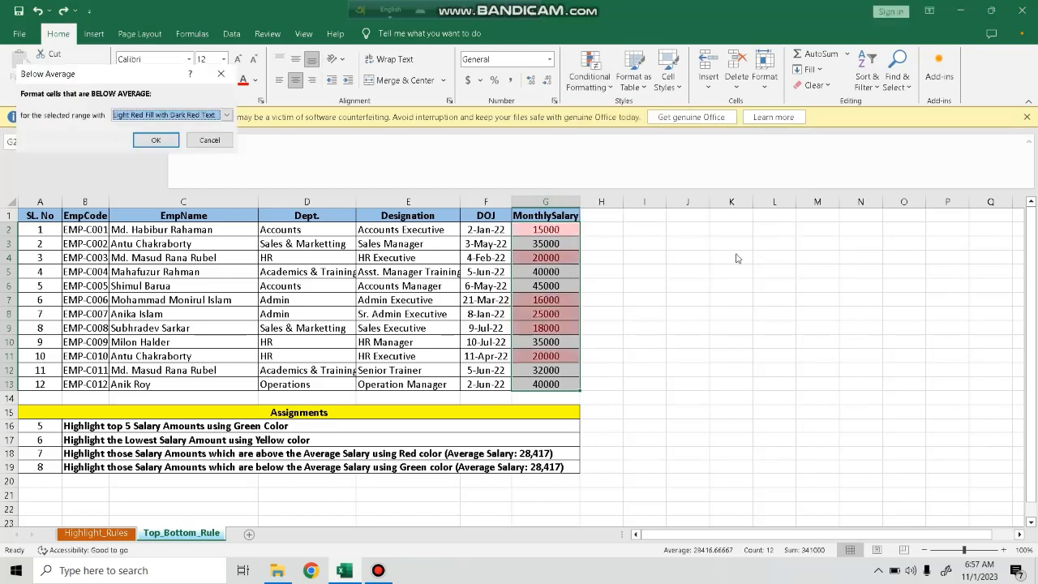
{"action": "left_click", "coordinate": [226, 115]}
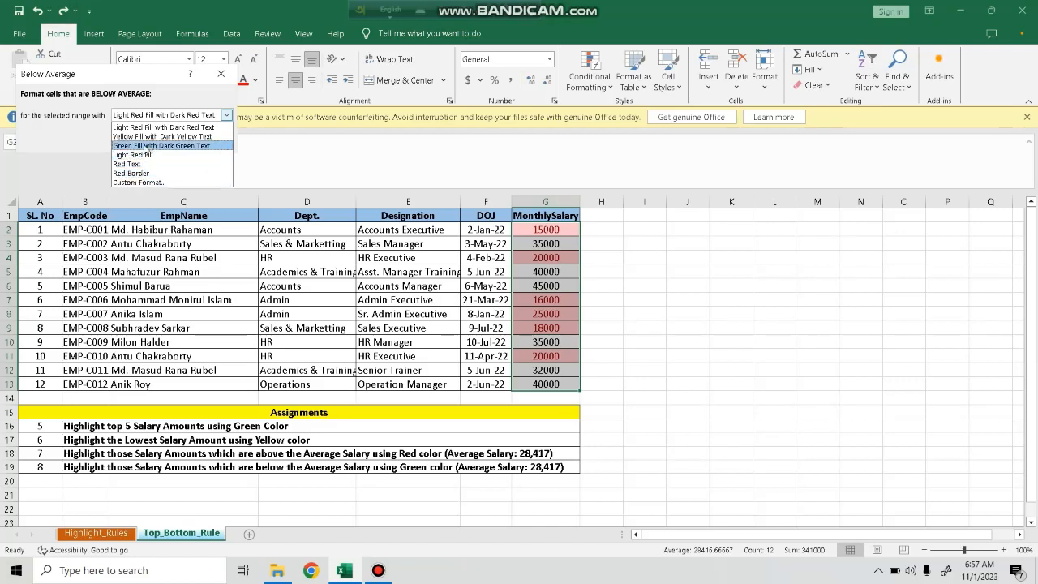
{"action": "left_click", "coordinate": [195, 148]}
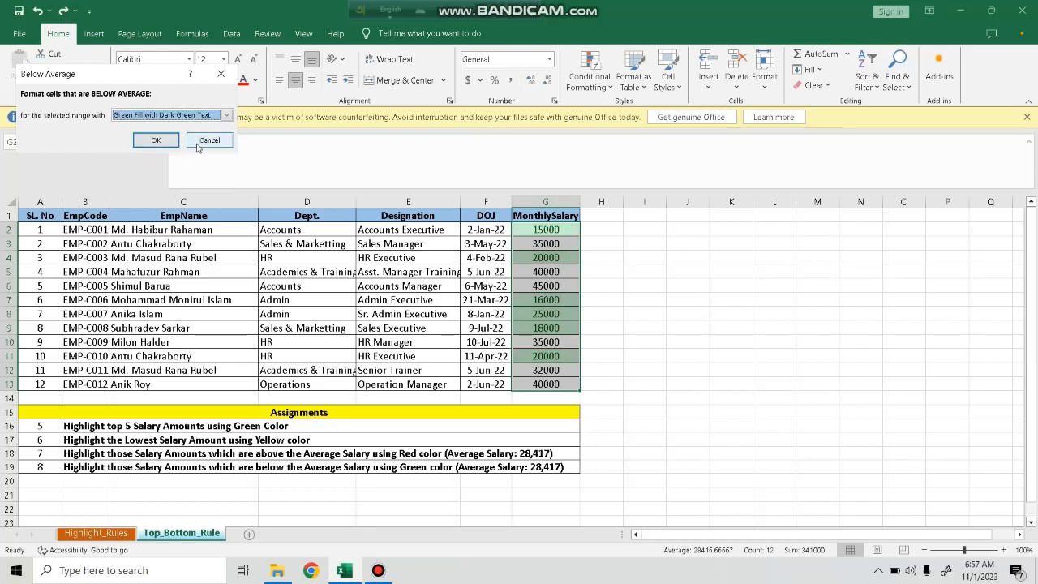
{"action": "left_click", "coordinate": [156, 142]}
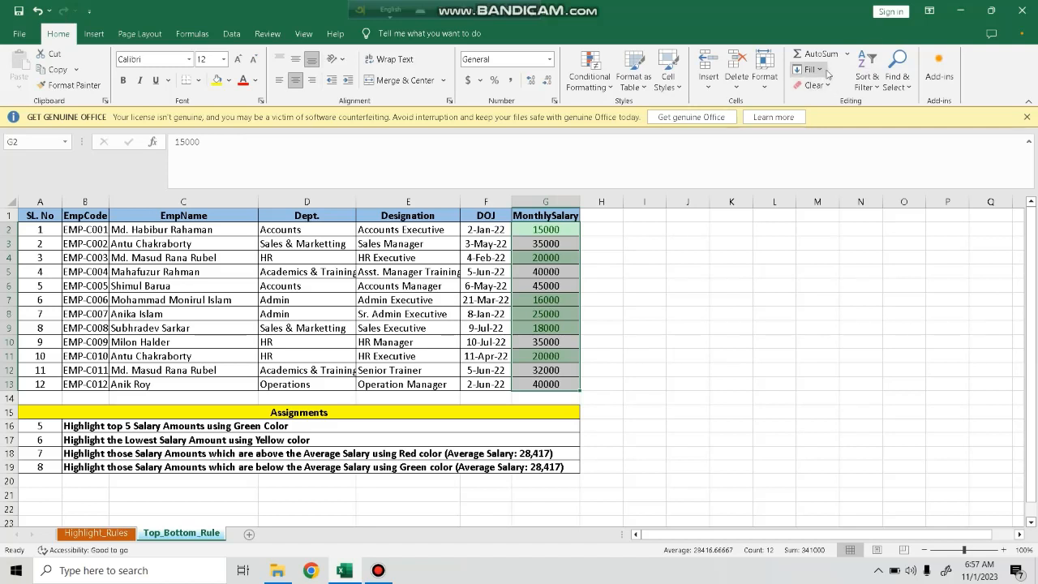
Insert the average of the monthly salaries in G14 to compare with the green cells, and undo the insertion.
{"action": "left_click", "coordinate": [846, 53]}
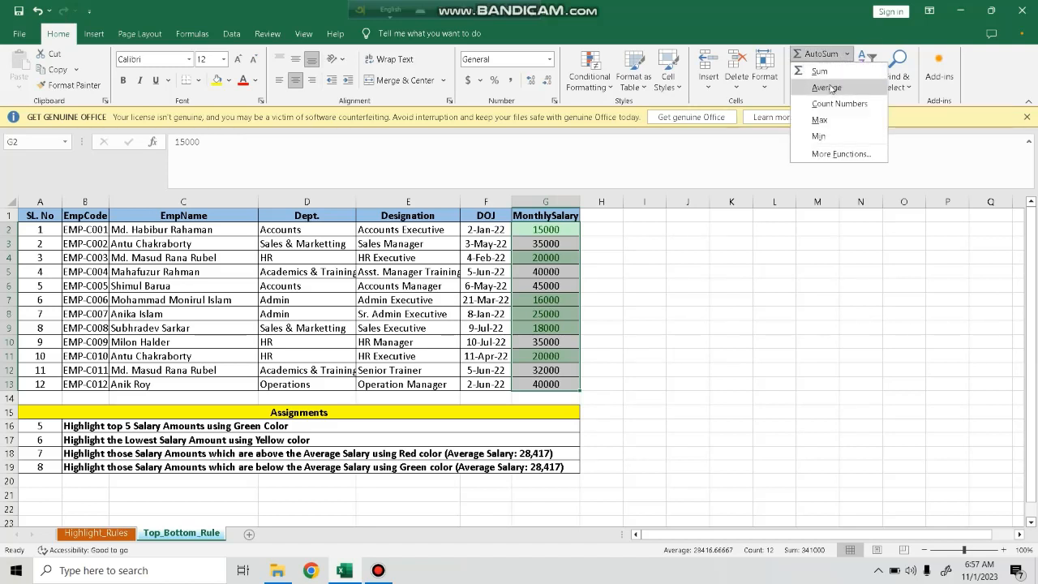
{"action": "left_click", "coordinate": [830, 88]}
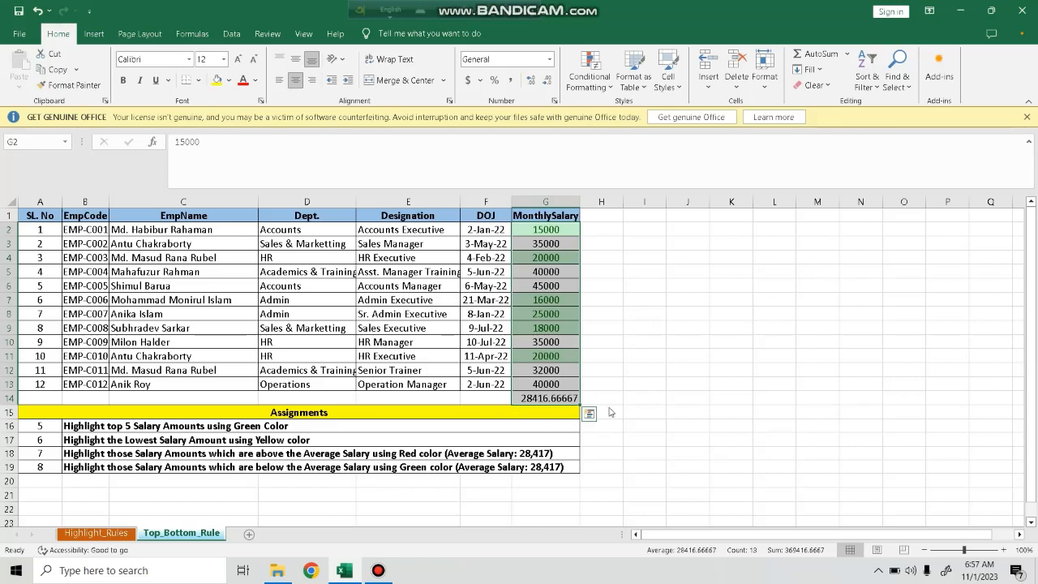
{"action": "left_click", "coordinate": [37, 10]}
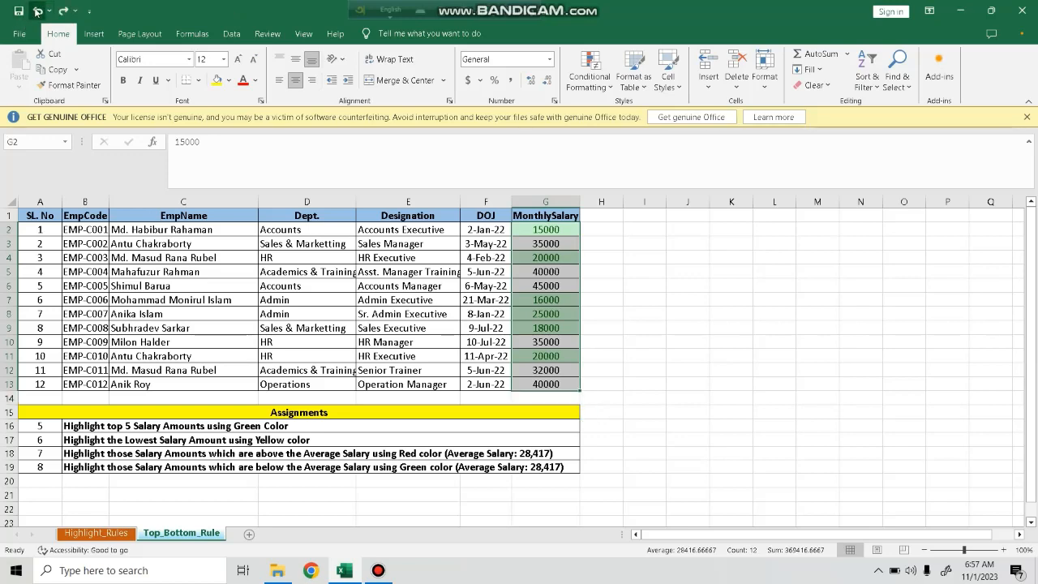
Undo the green below-average highlighting, and redo the sheet formatting change that was undone along with it.
{"action": "left_click", "coordinate": [38, 10]}
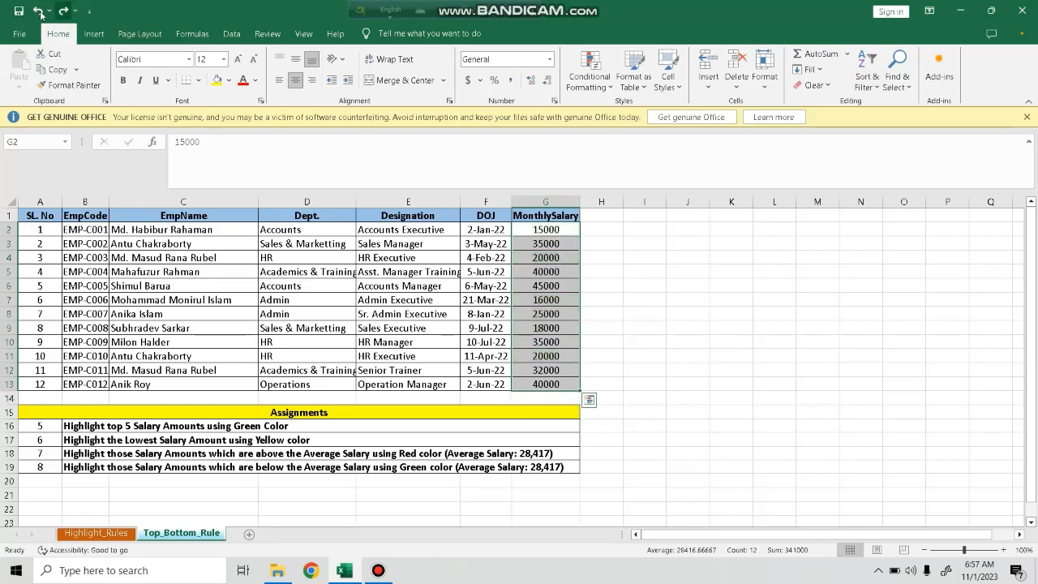
{"action": "left_click", "coordinate": [37, 11]}
{"action": "left_click", "coordinate": [62, 10]}
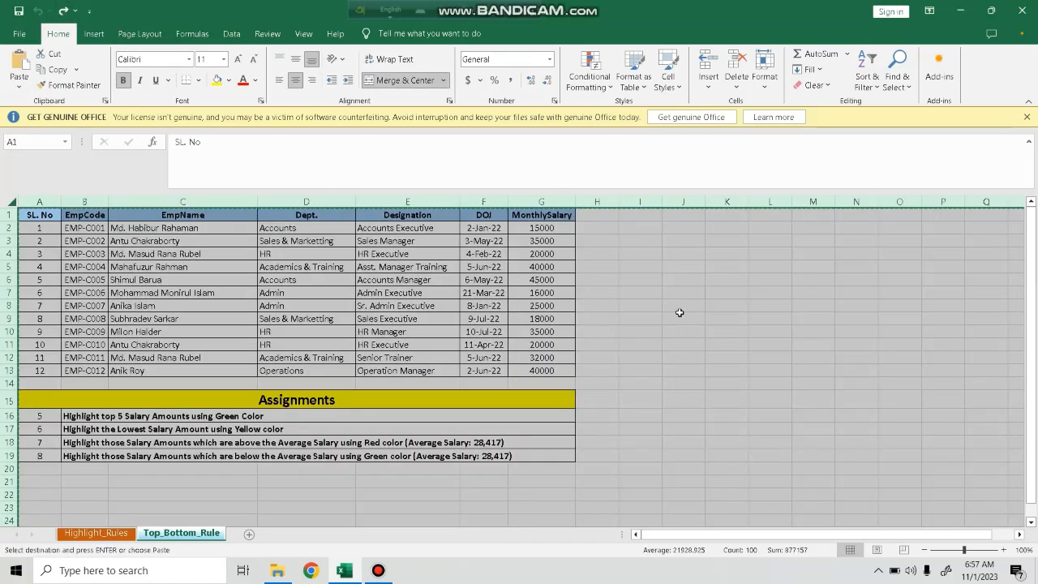
{"action": "left_click", "coordinate": [63, 11]}
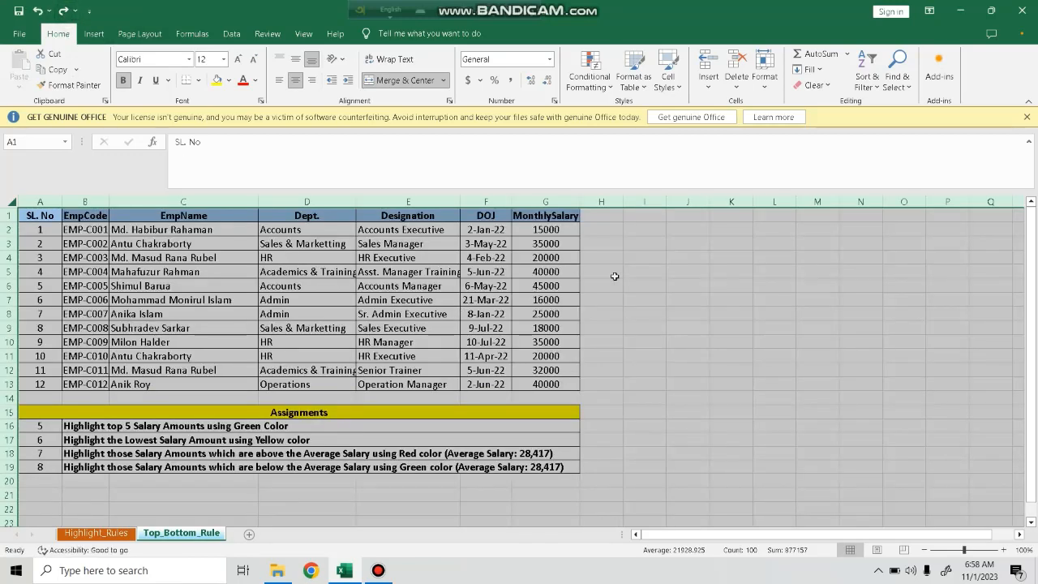
{"action": "left_click", "coordinate": [668, 276]}
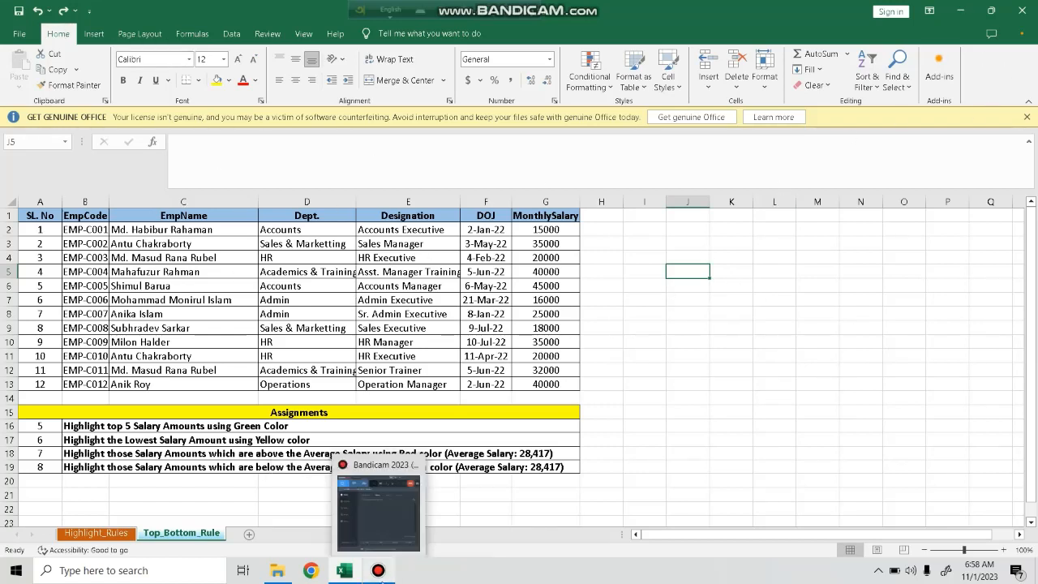
{"action": "left_click", "coordinate": [377, 570]}
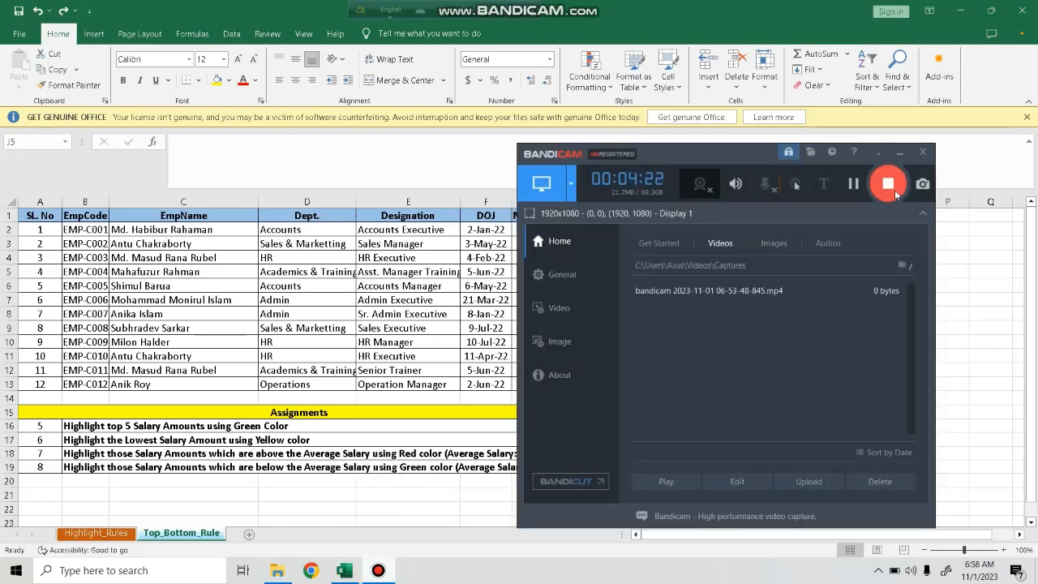